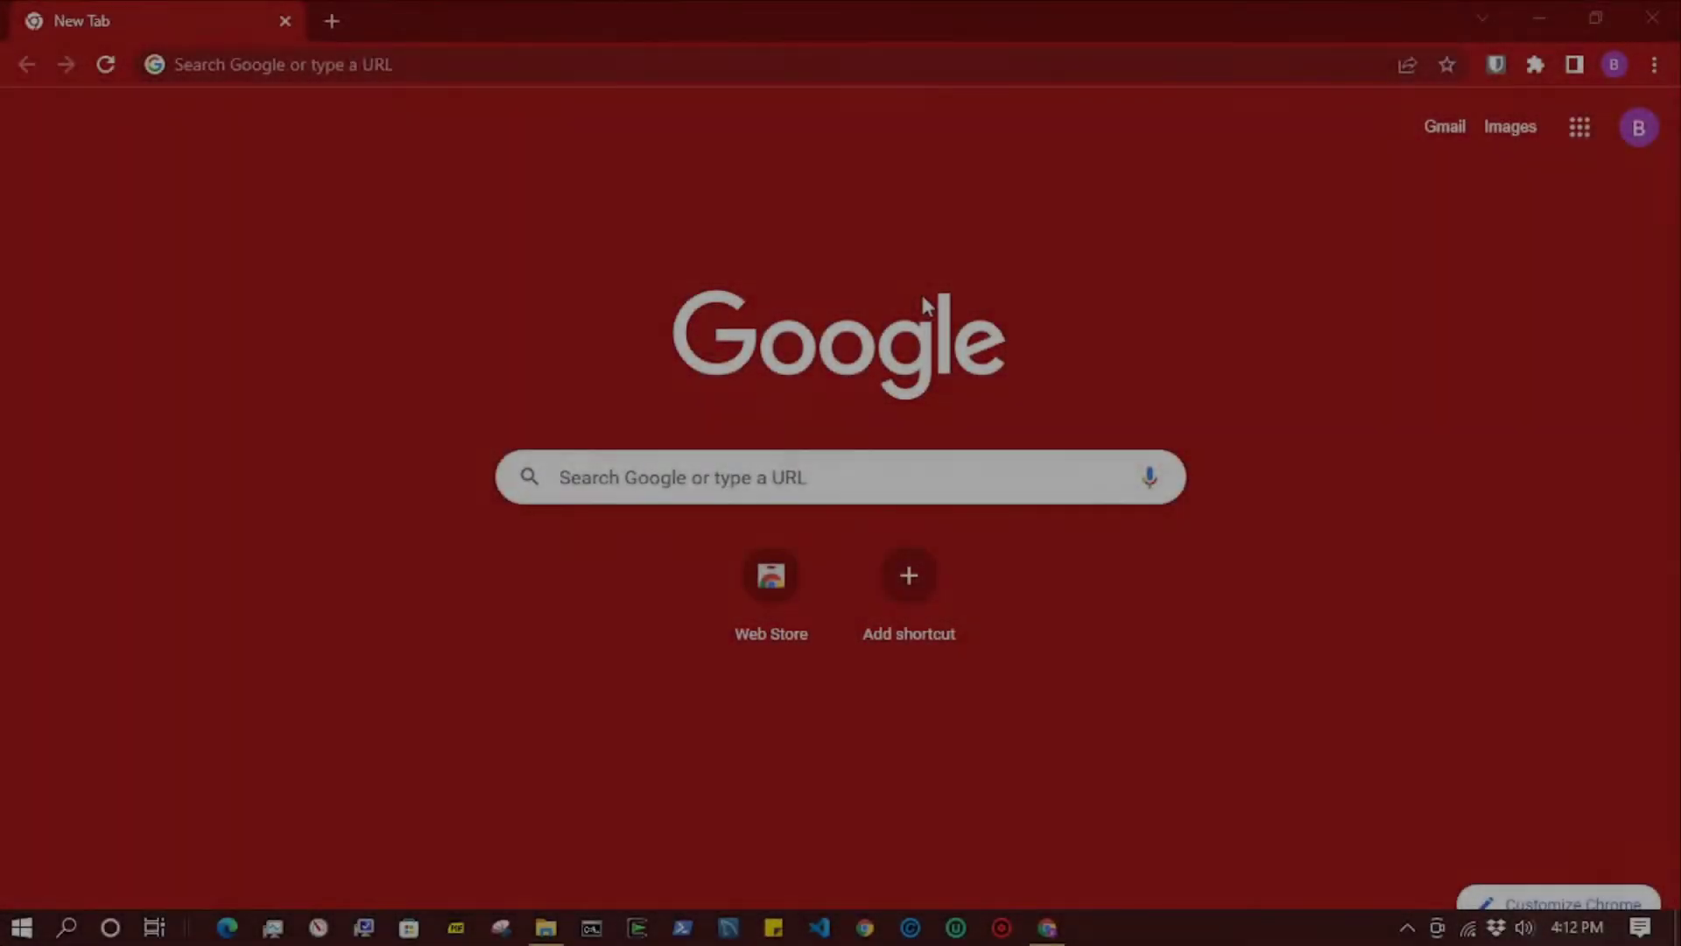
# Step: Search Google for "gom media player" and open the official GOM Player site at player.gomlab.com
pyautogui.click(683, 60)
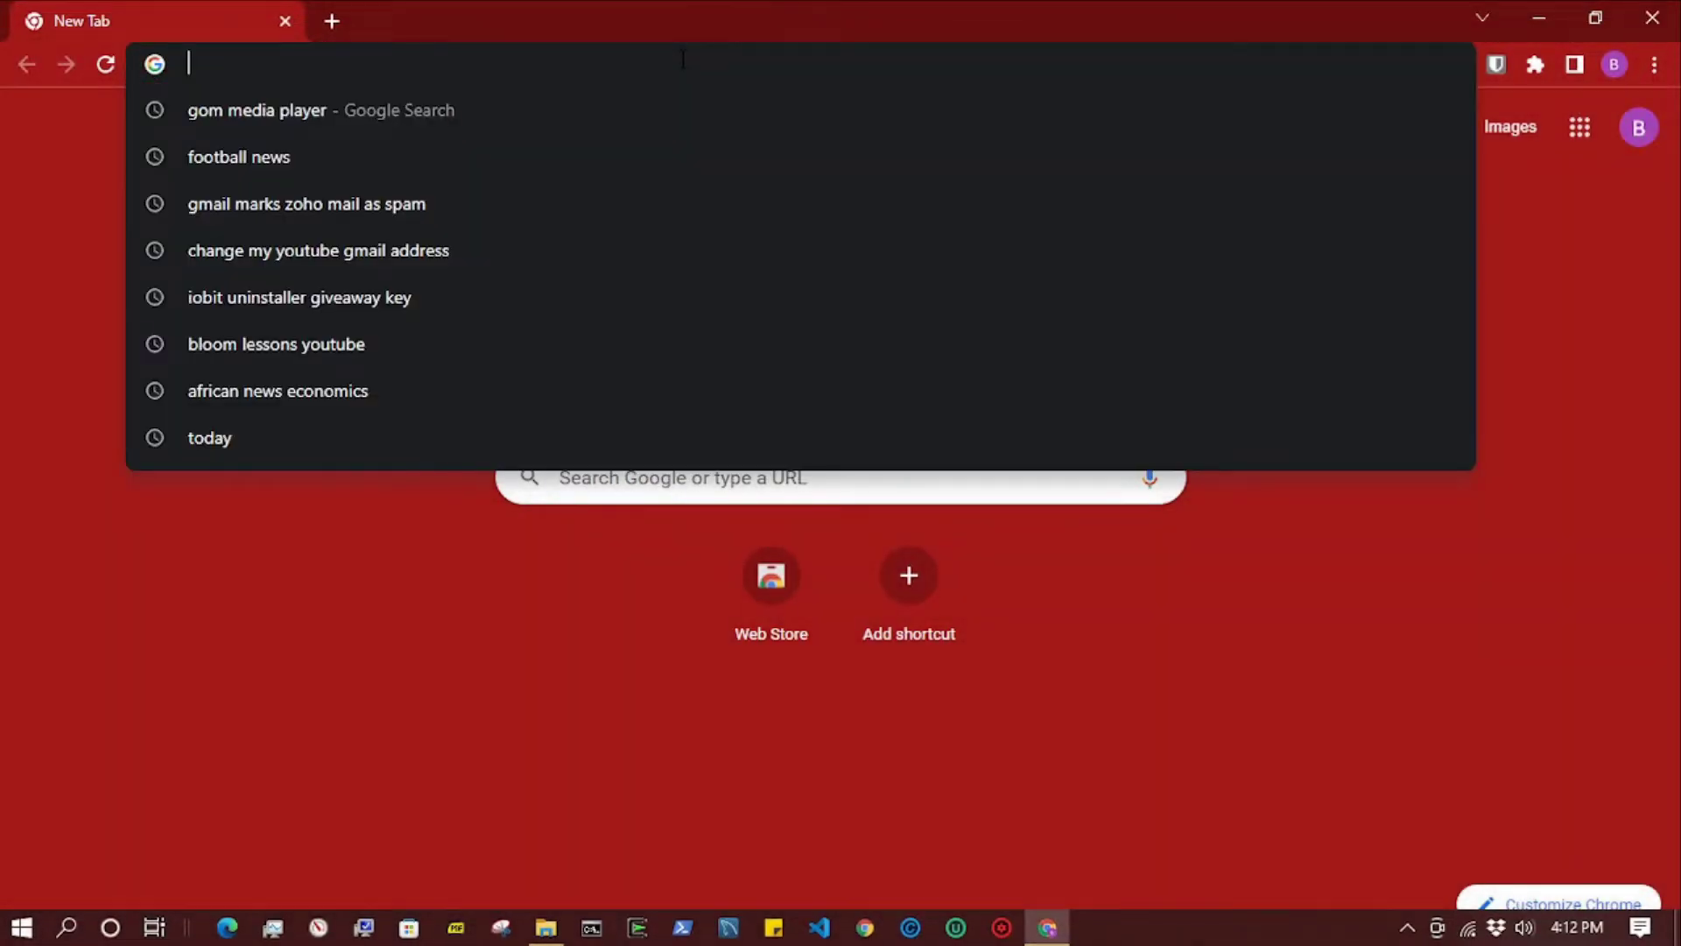
pyautogui.write('gom media player')
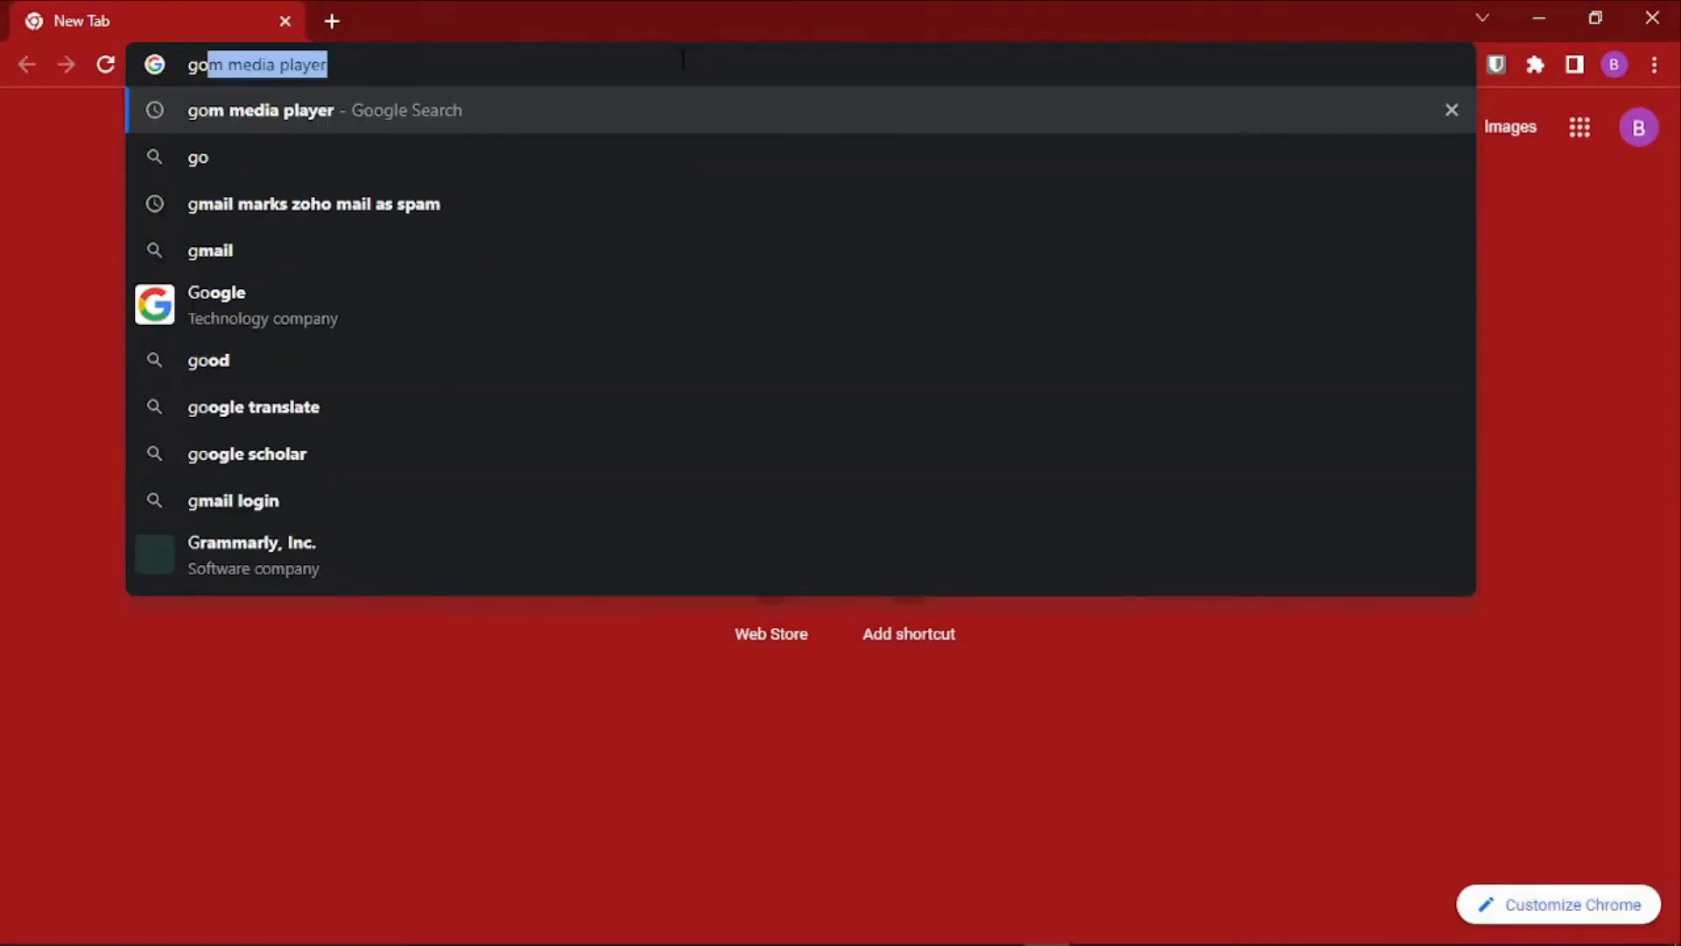
pyautogui.press('Right')
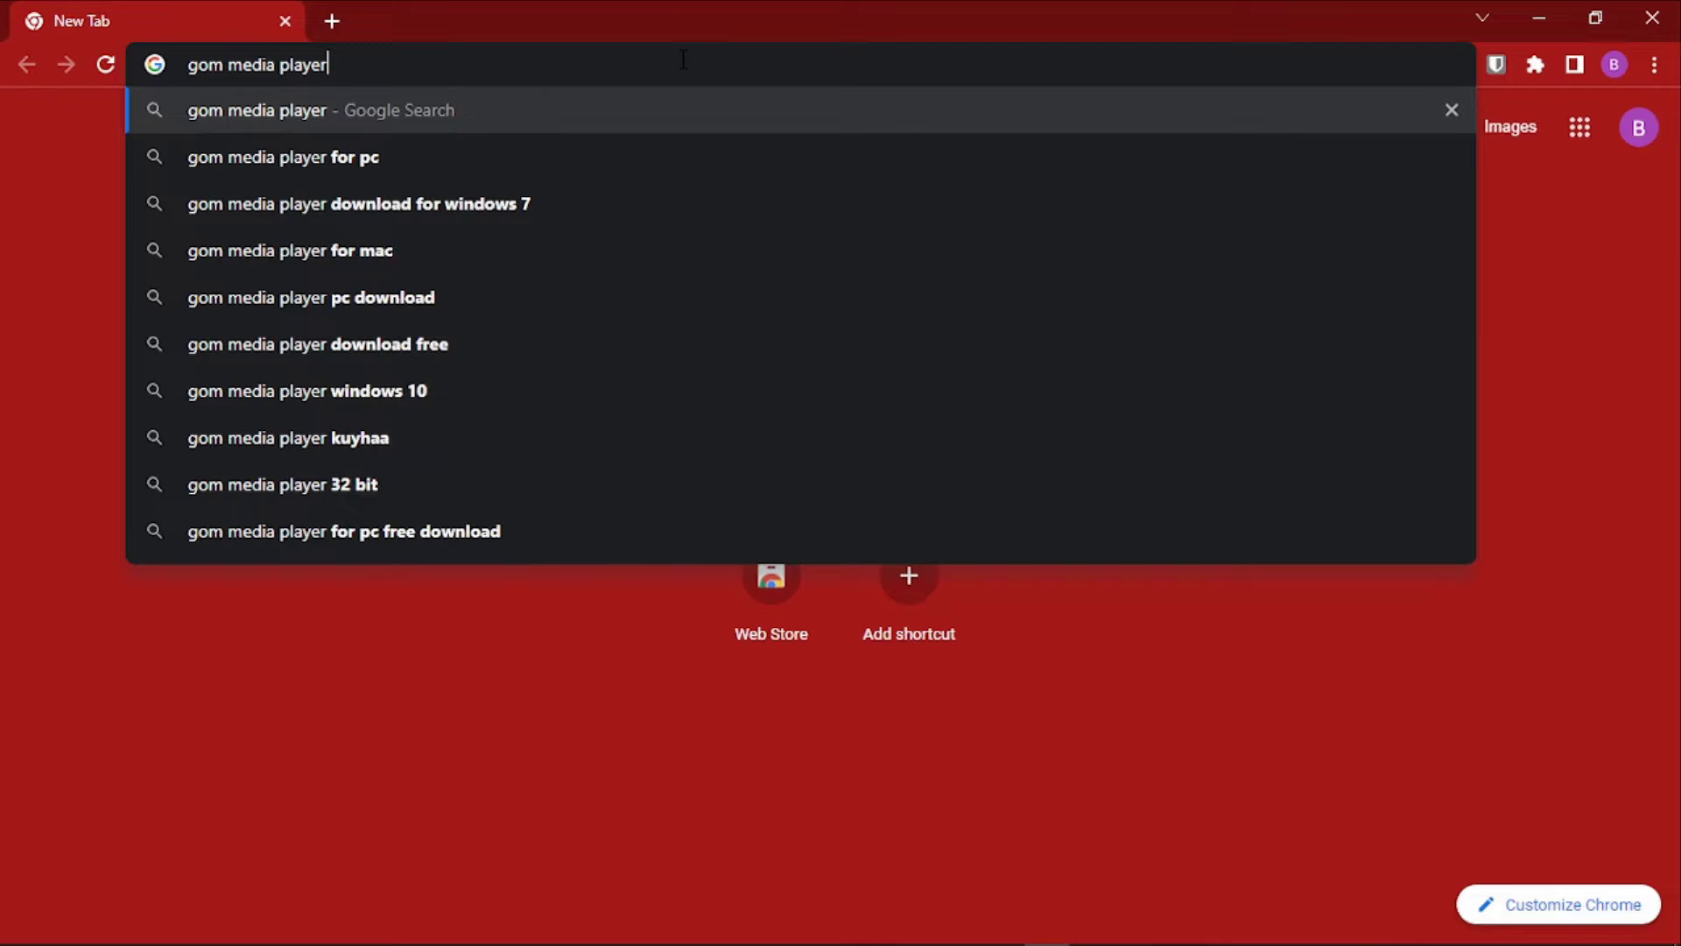
pyautogui.press('Return')
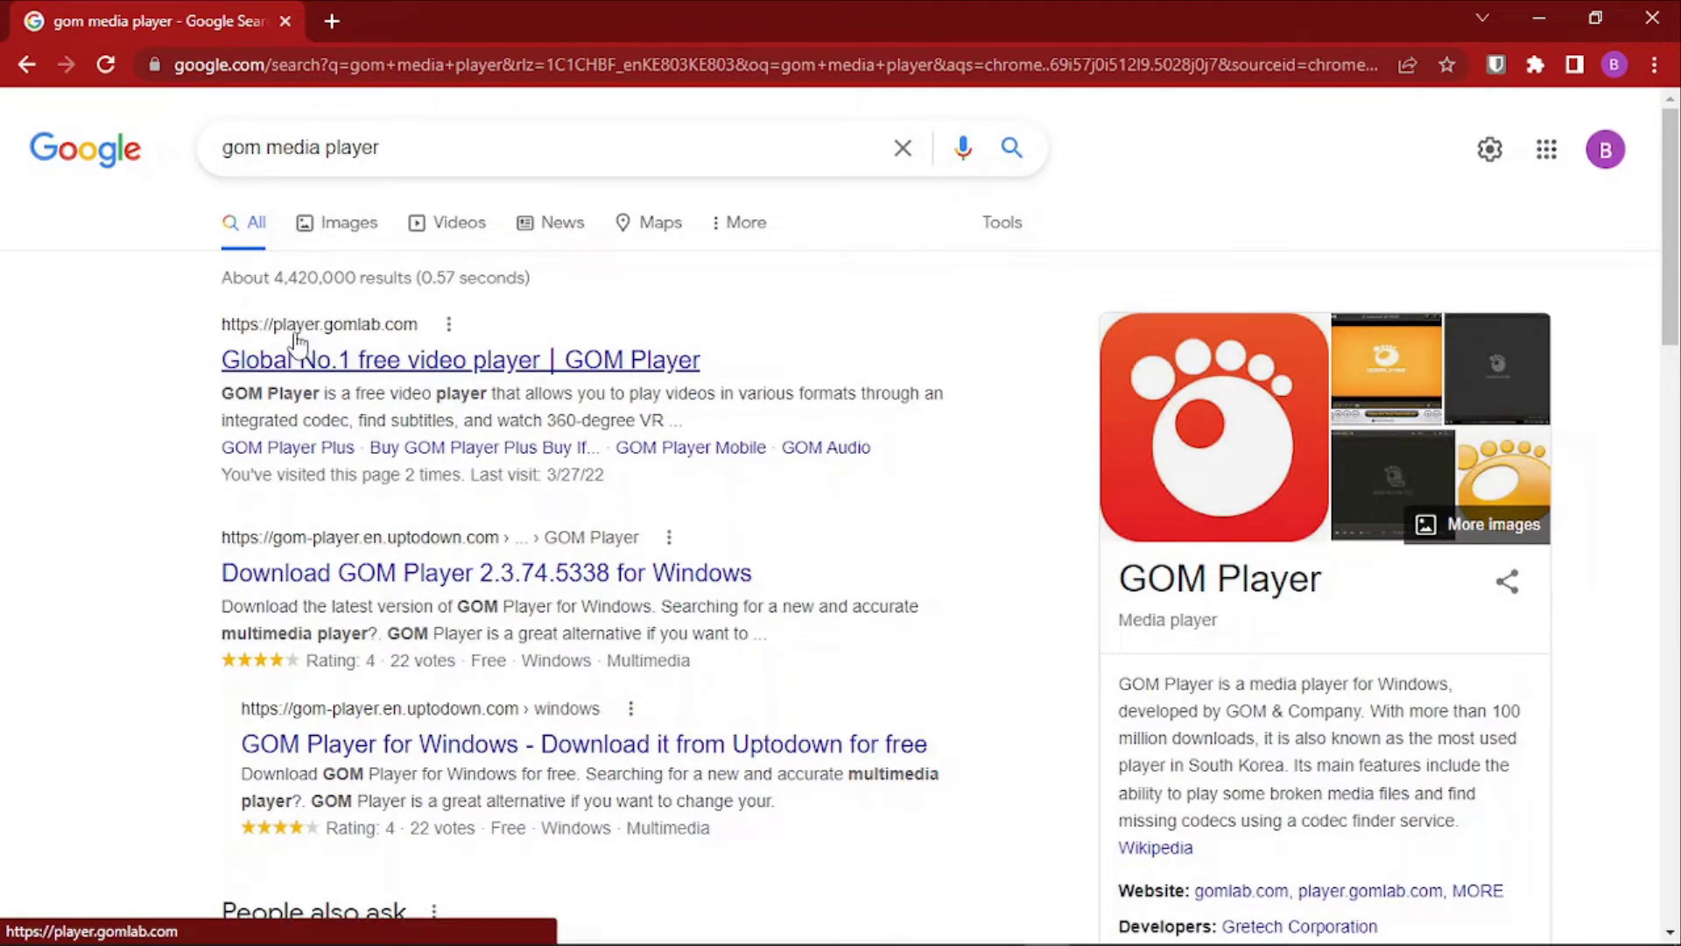
pyautogui.click(408, 354)
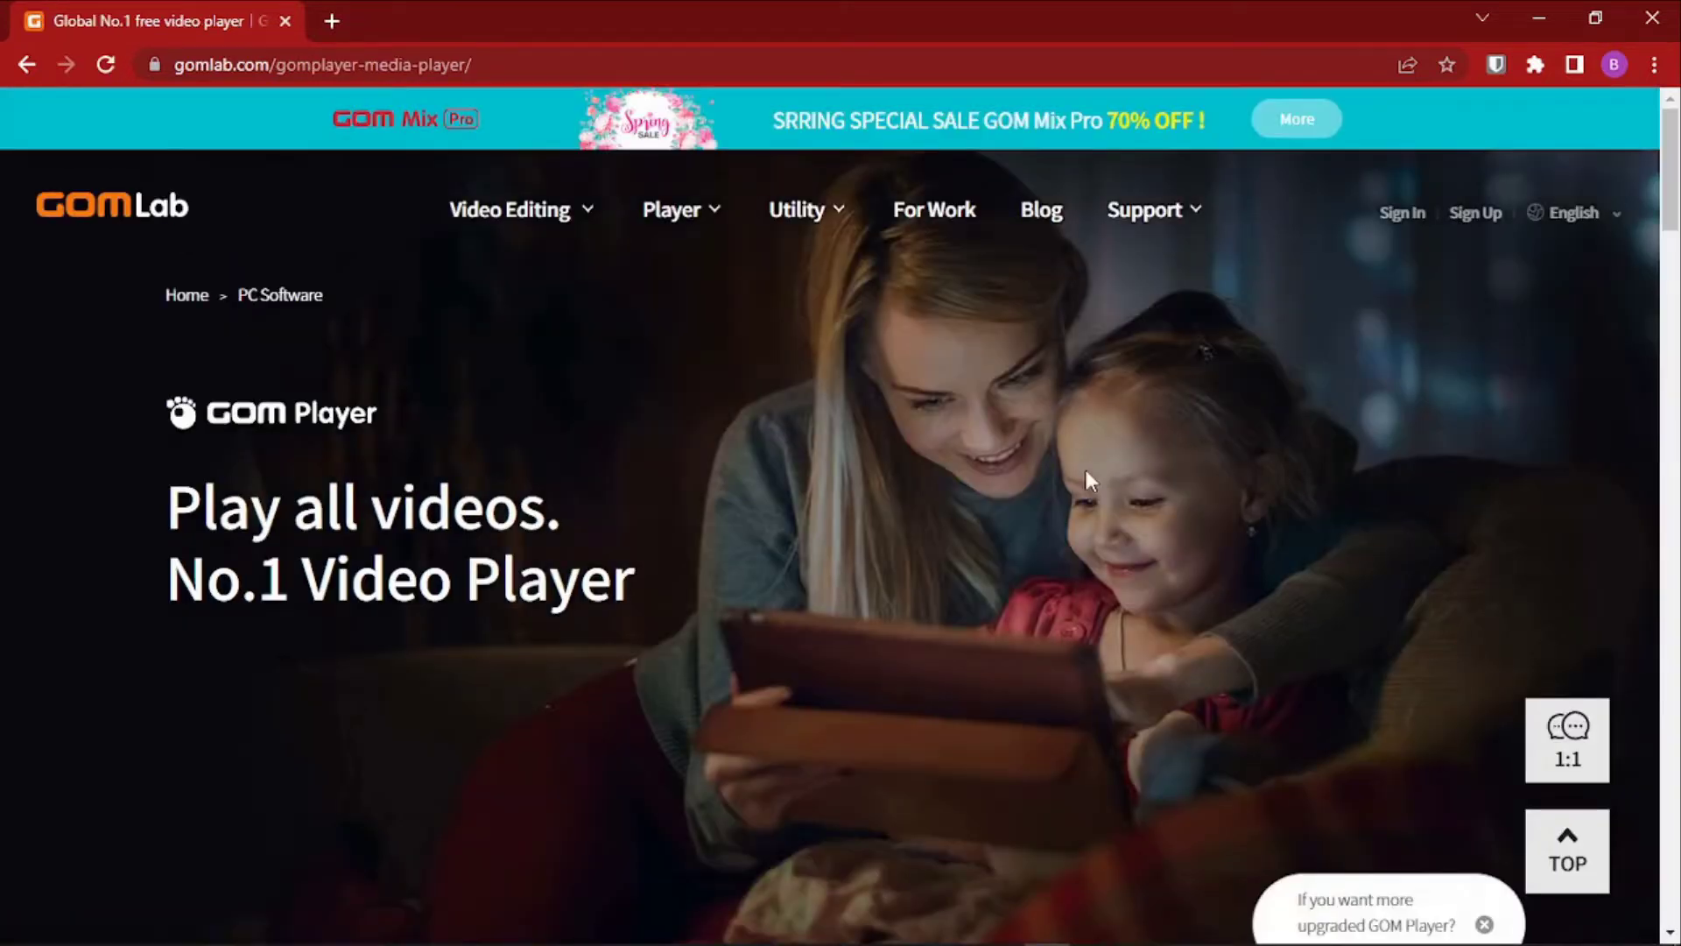
# Step: Download the free GOM Player installer for Windows 7 or later
pyautogui.scroll(-15, 1085, 469)
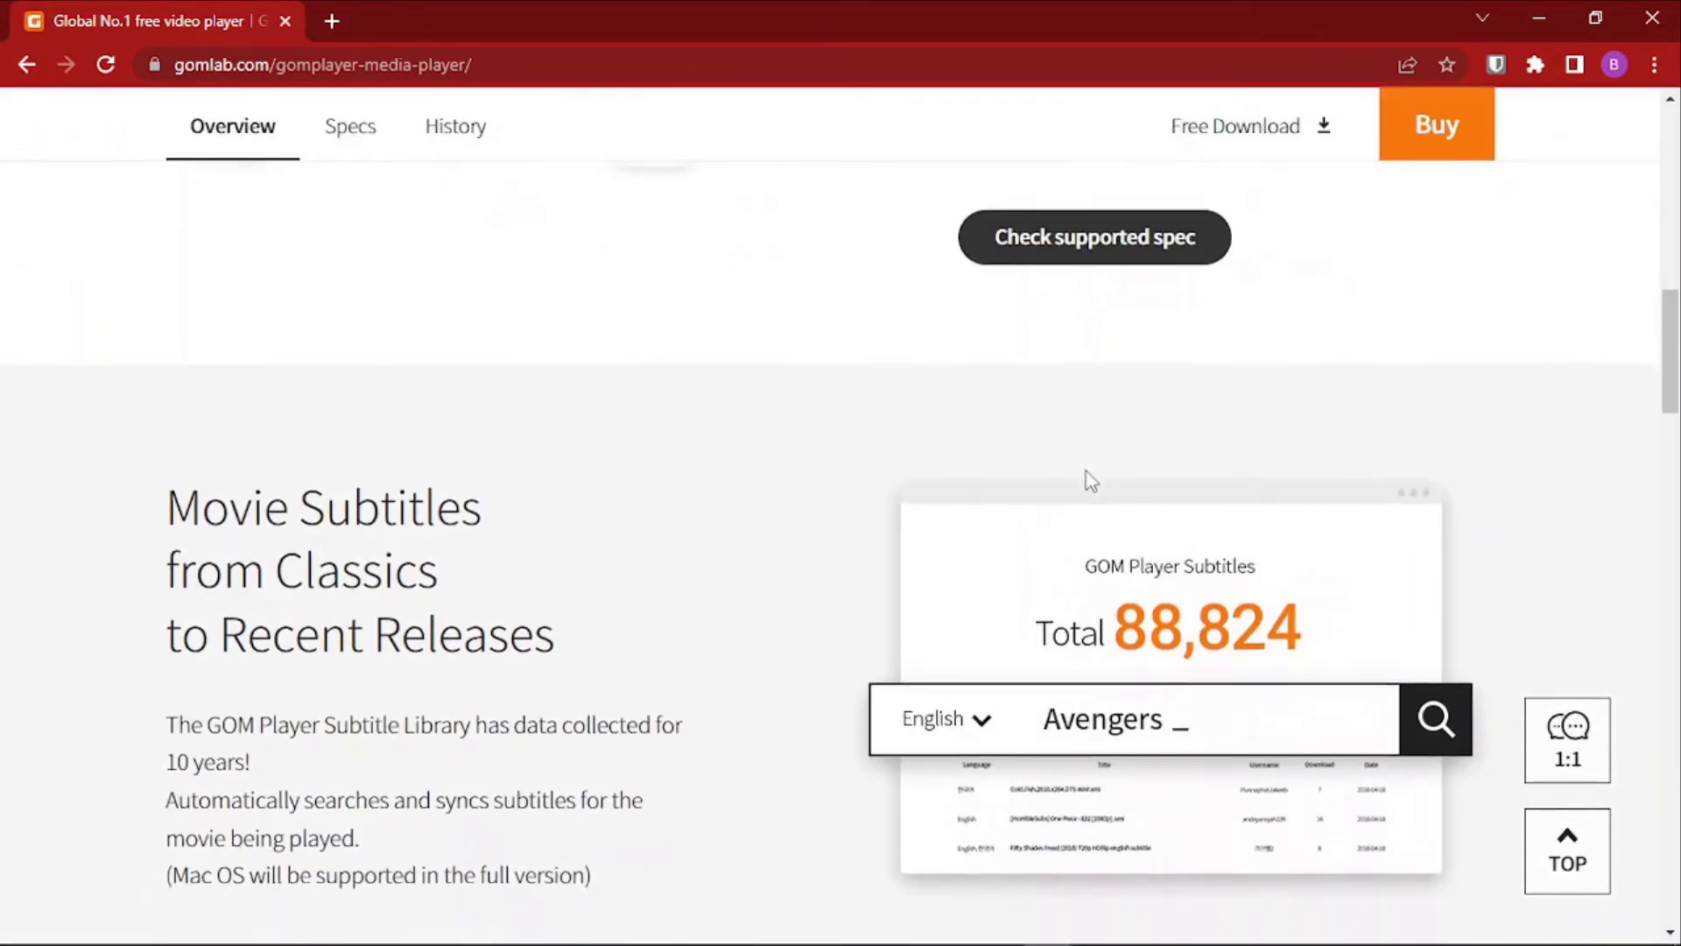
pyautogui.scroll(-16, 1085, 472)
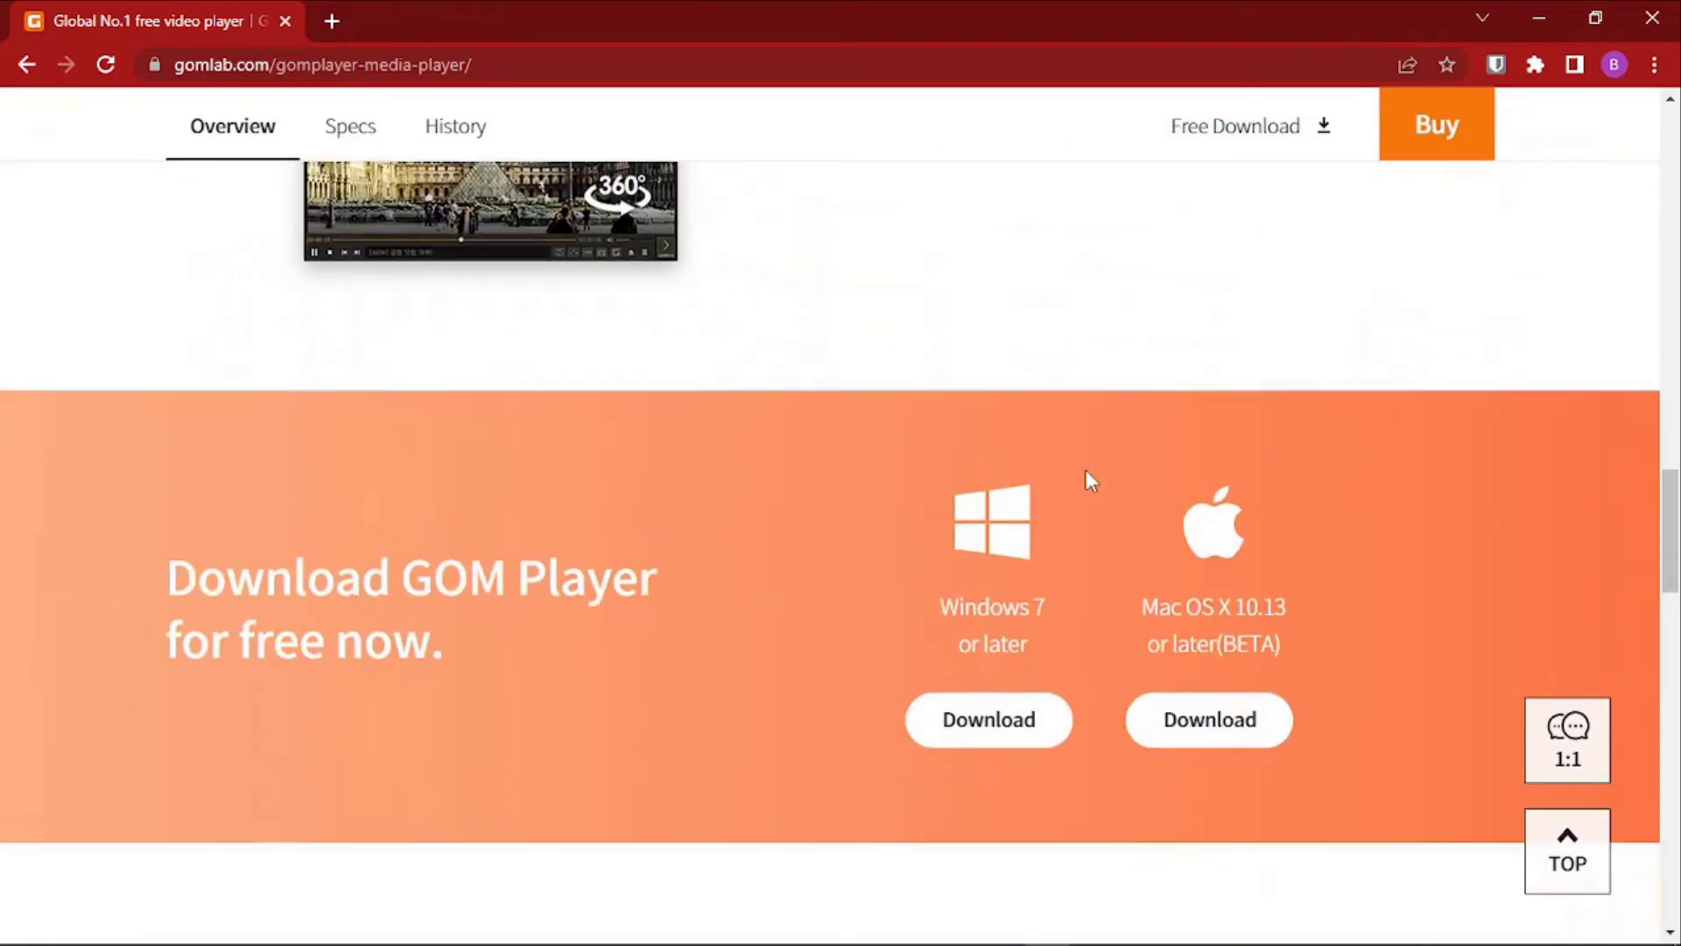
pyautogui.scroll(1, 1086, 470)
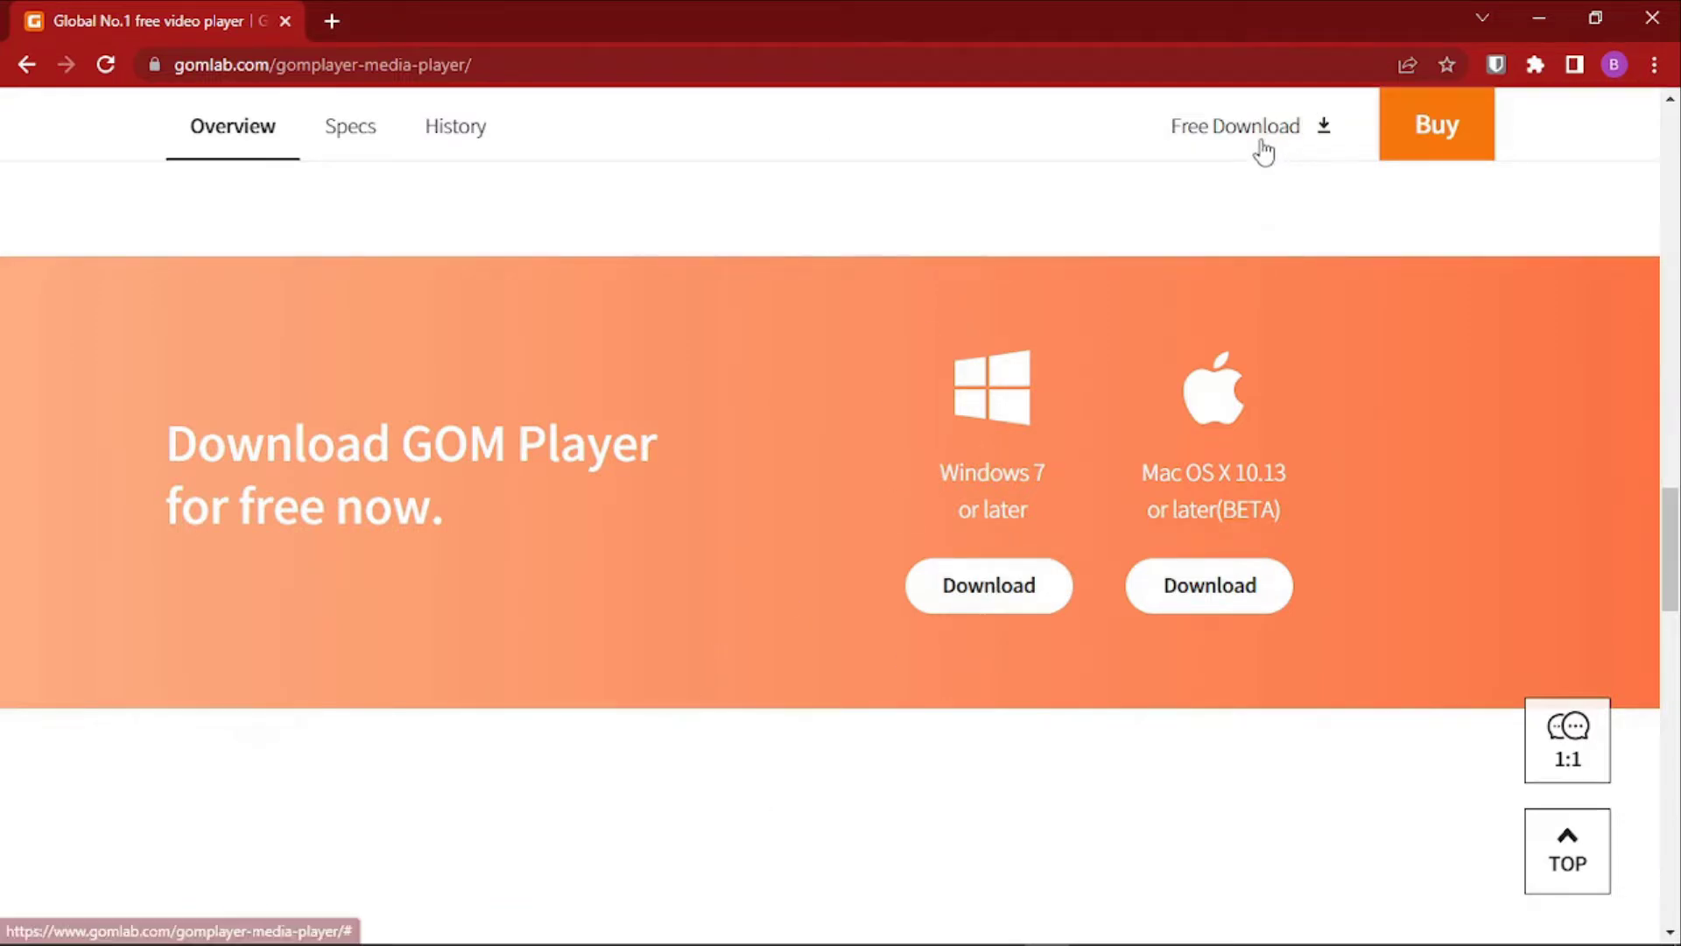
pyautogui.scroll(-1, 1223, 326)
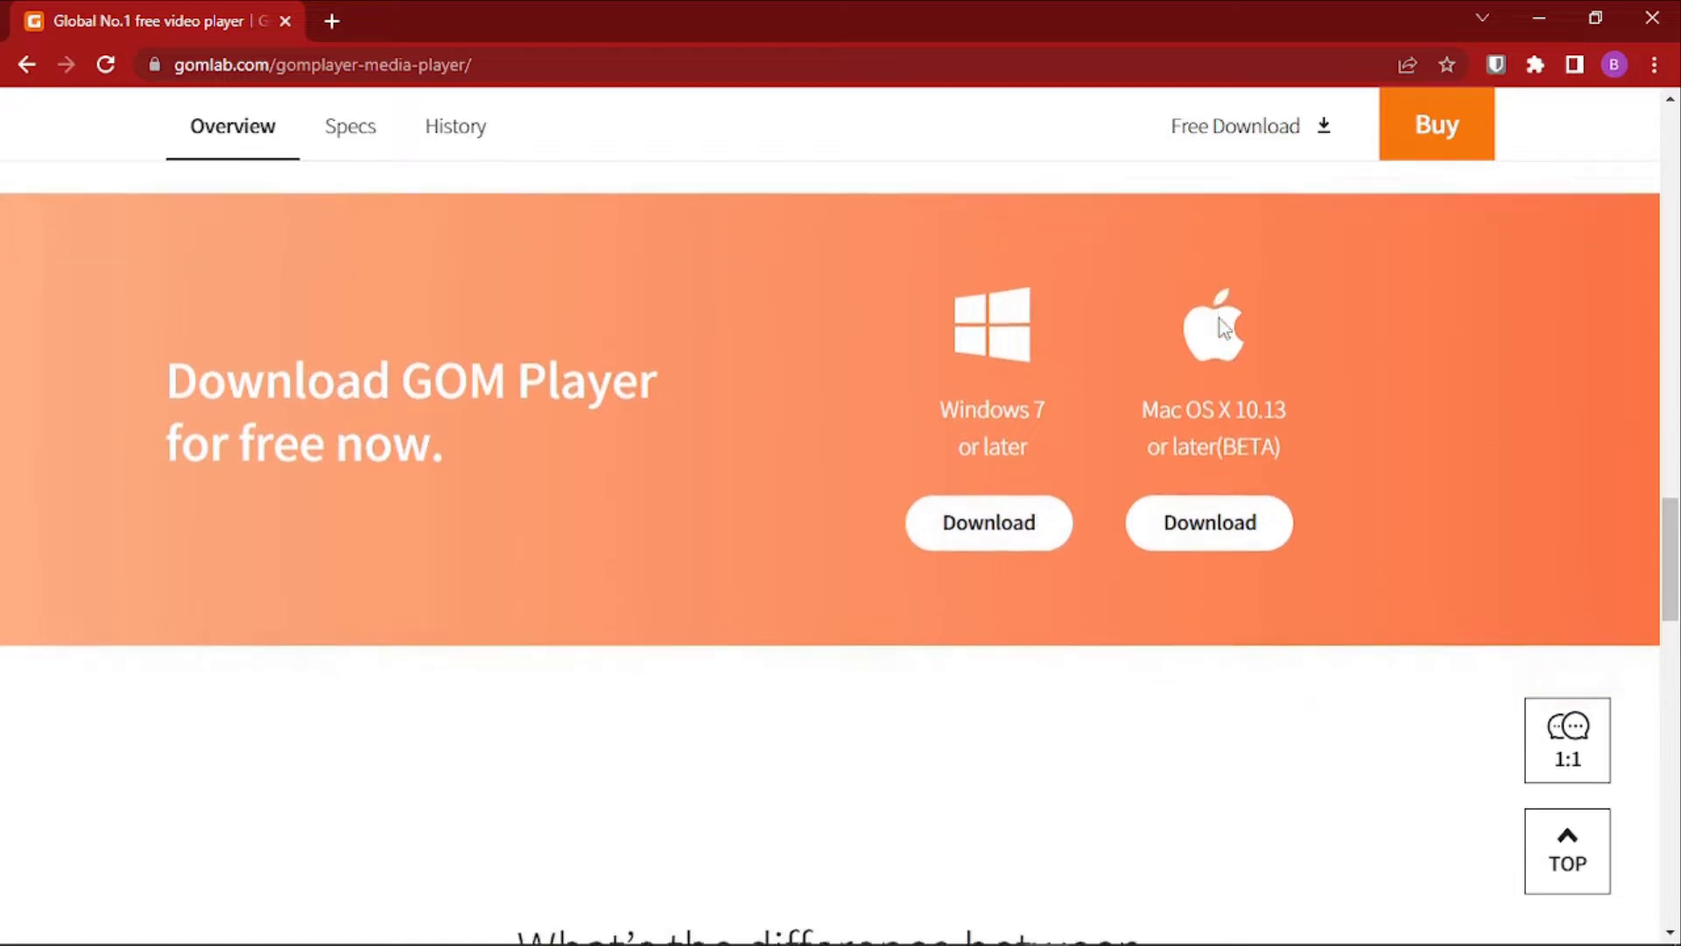
pyautogui.scroll(2, 1220, 327)
pyautogui.scroll(-2, 1220, 327)
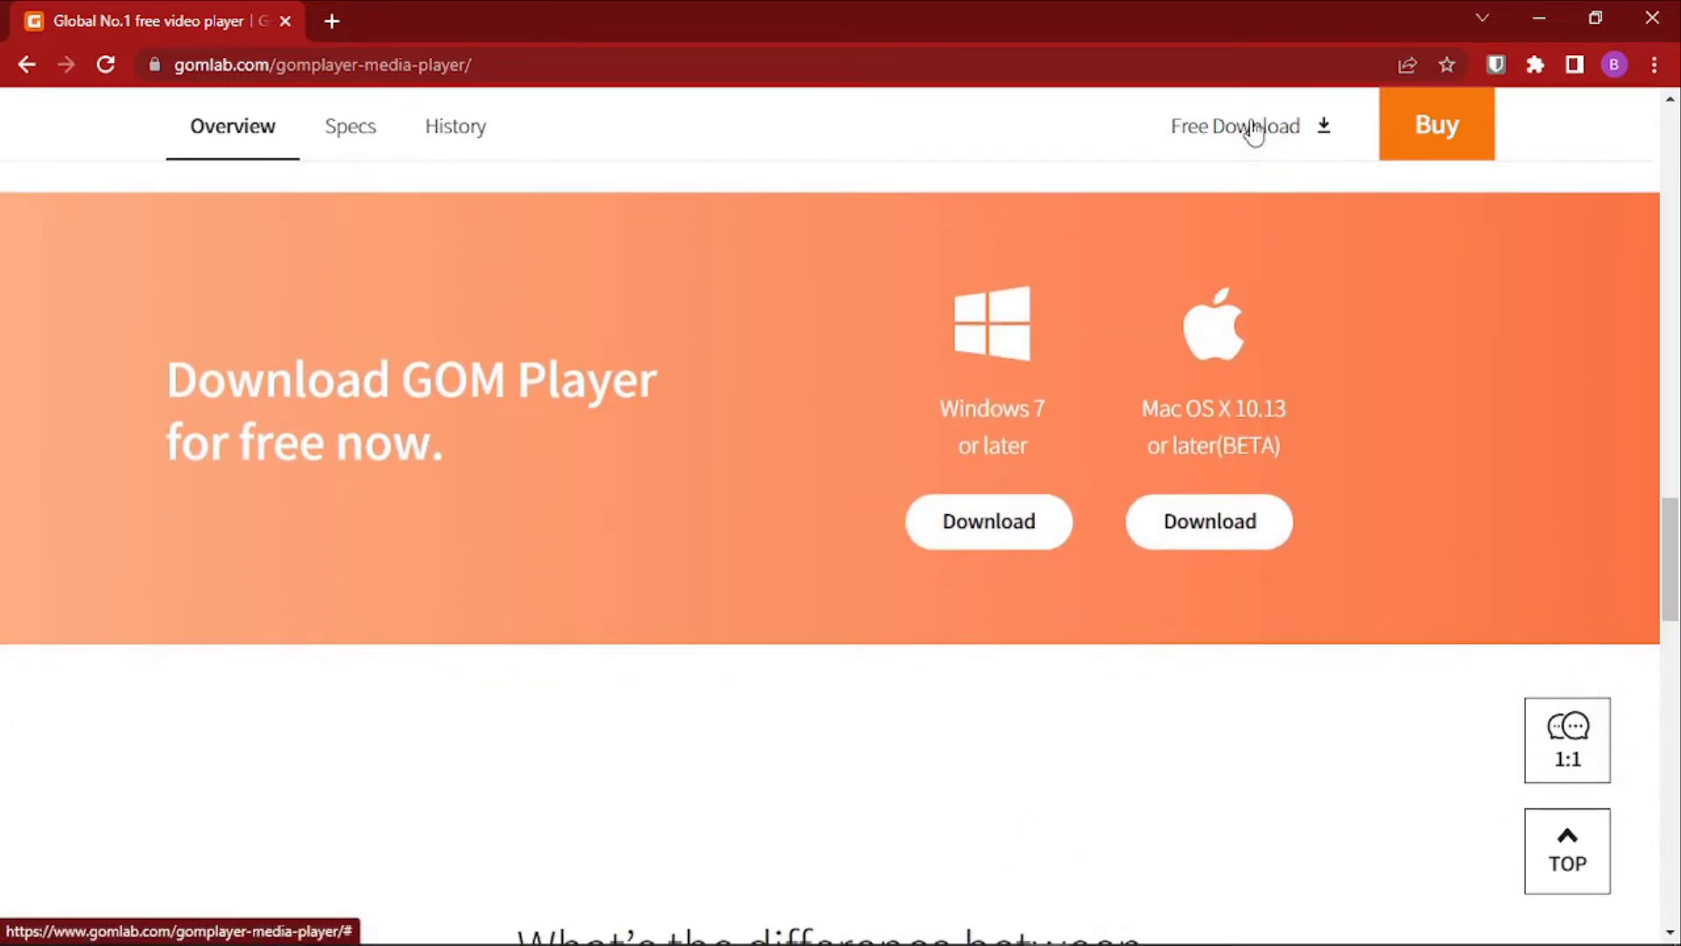
pyautogui.click(1007, 526)
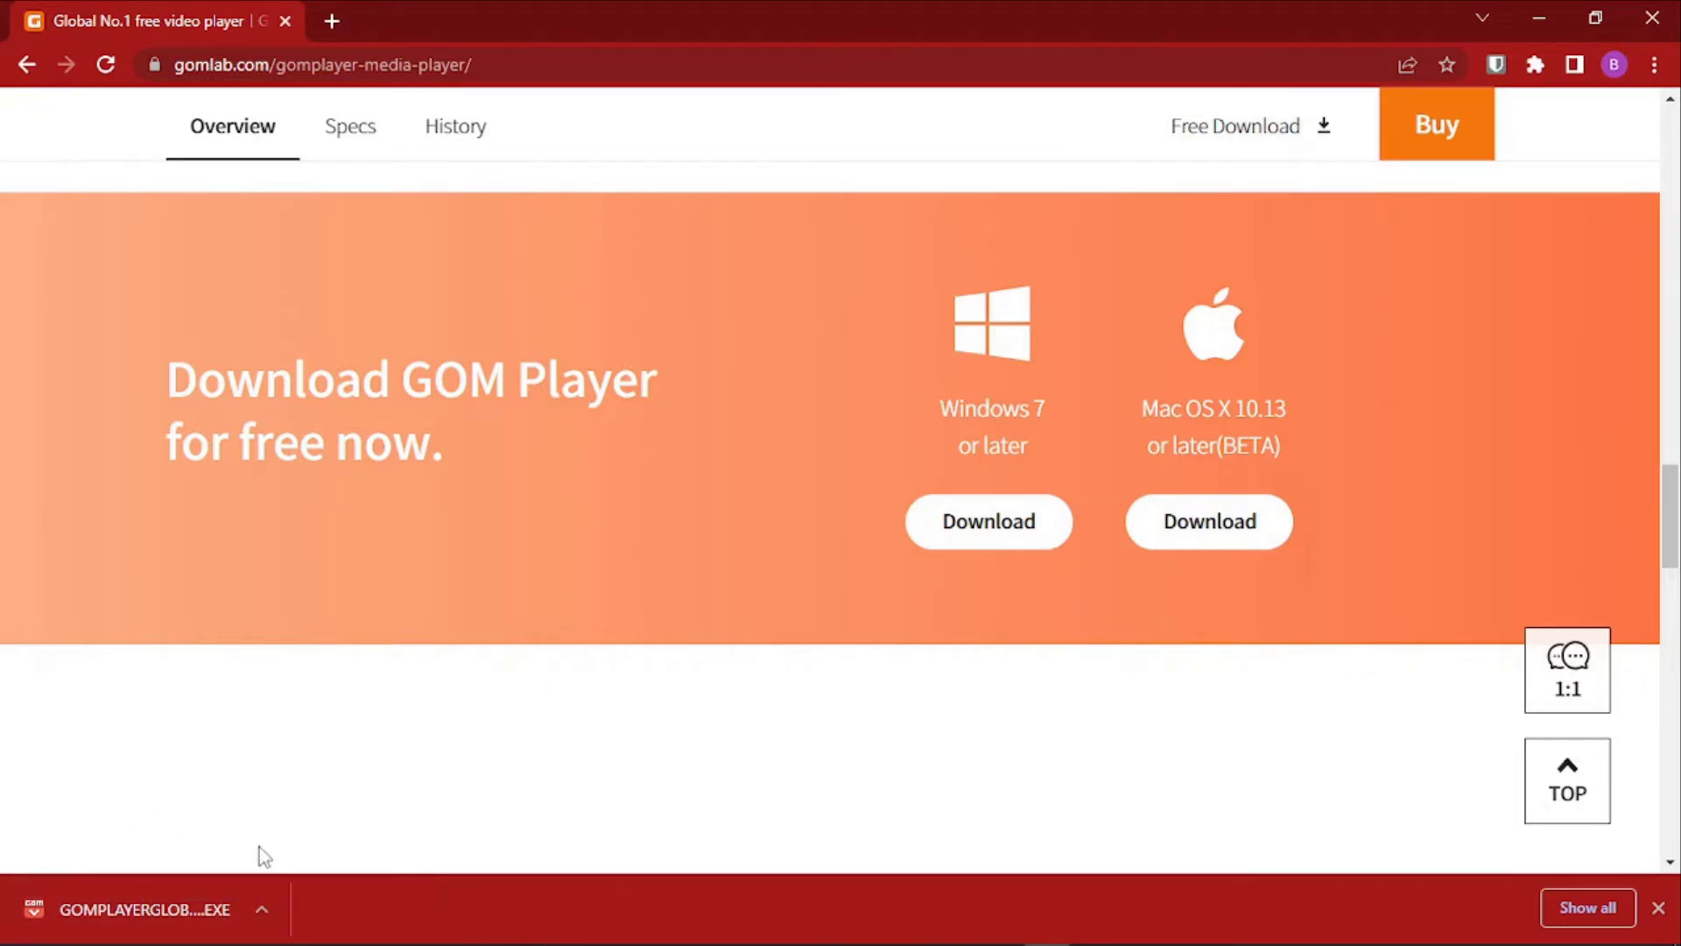
# Step: Launch the downloaded GOM Player installer and minimize the browser window
pyautogui.click(263, 908)
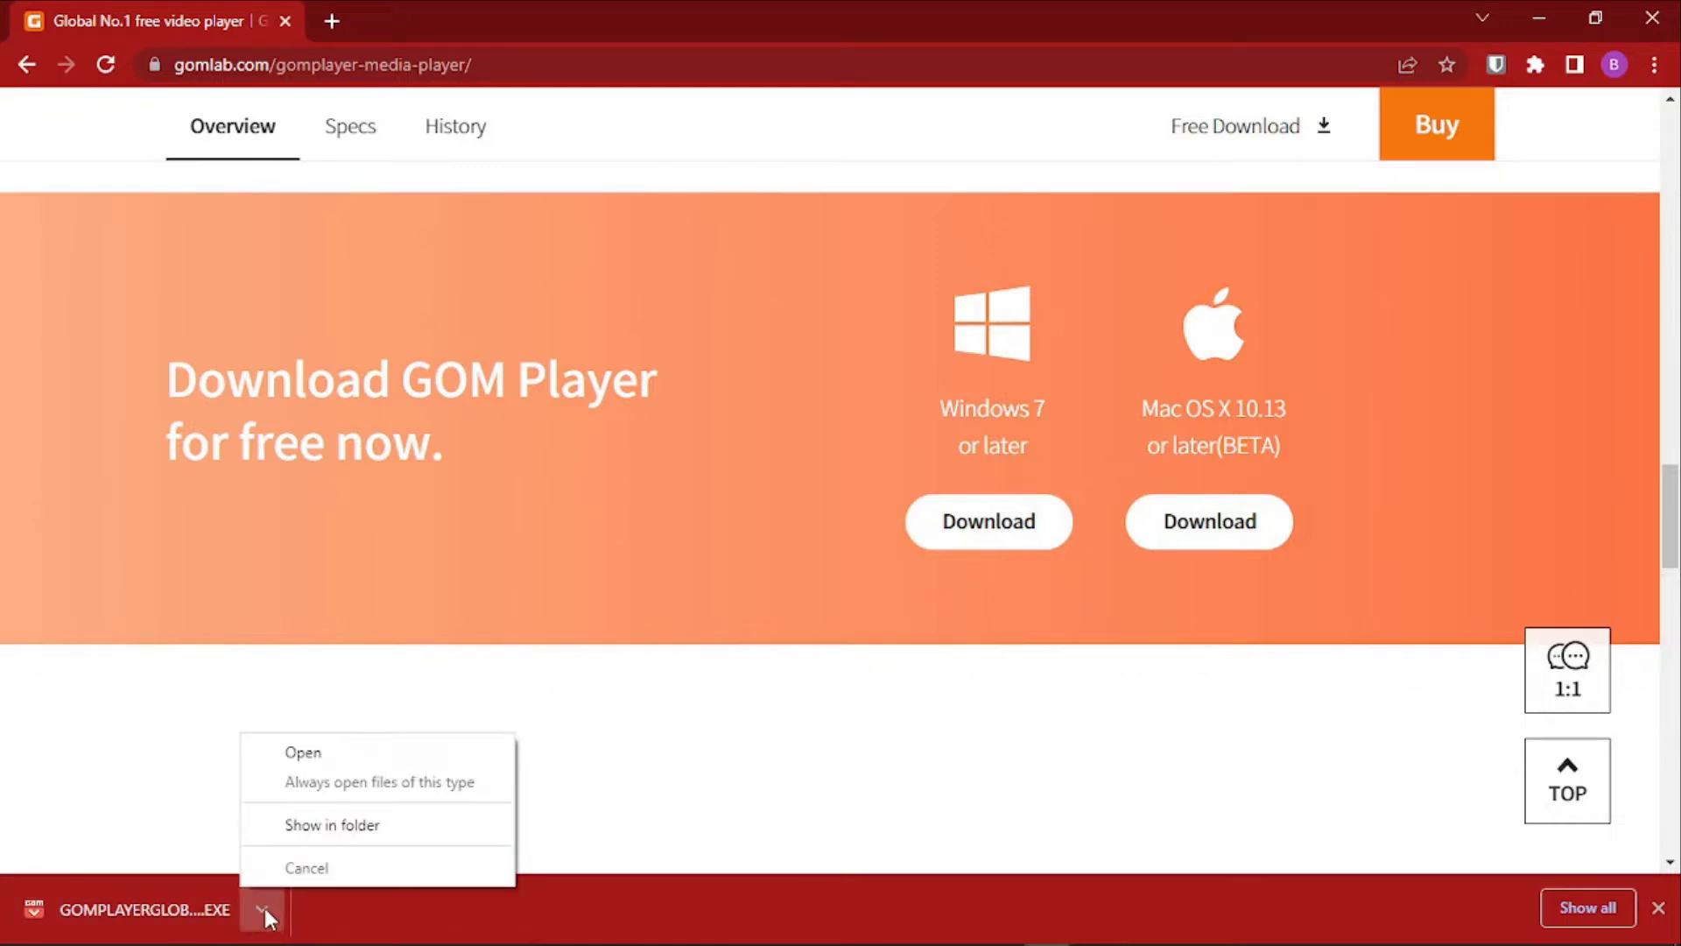
pyautogui.click(302, 753)
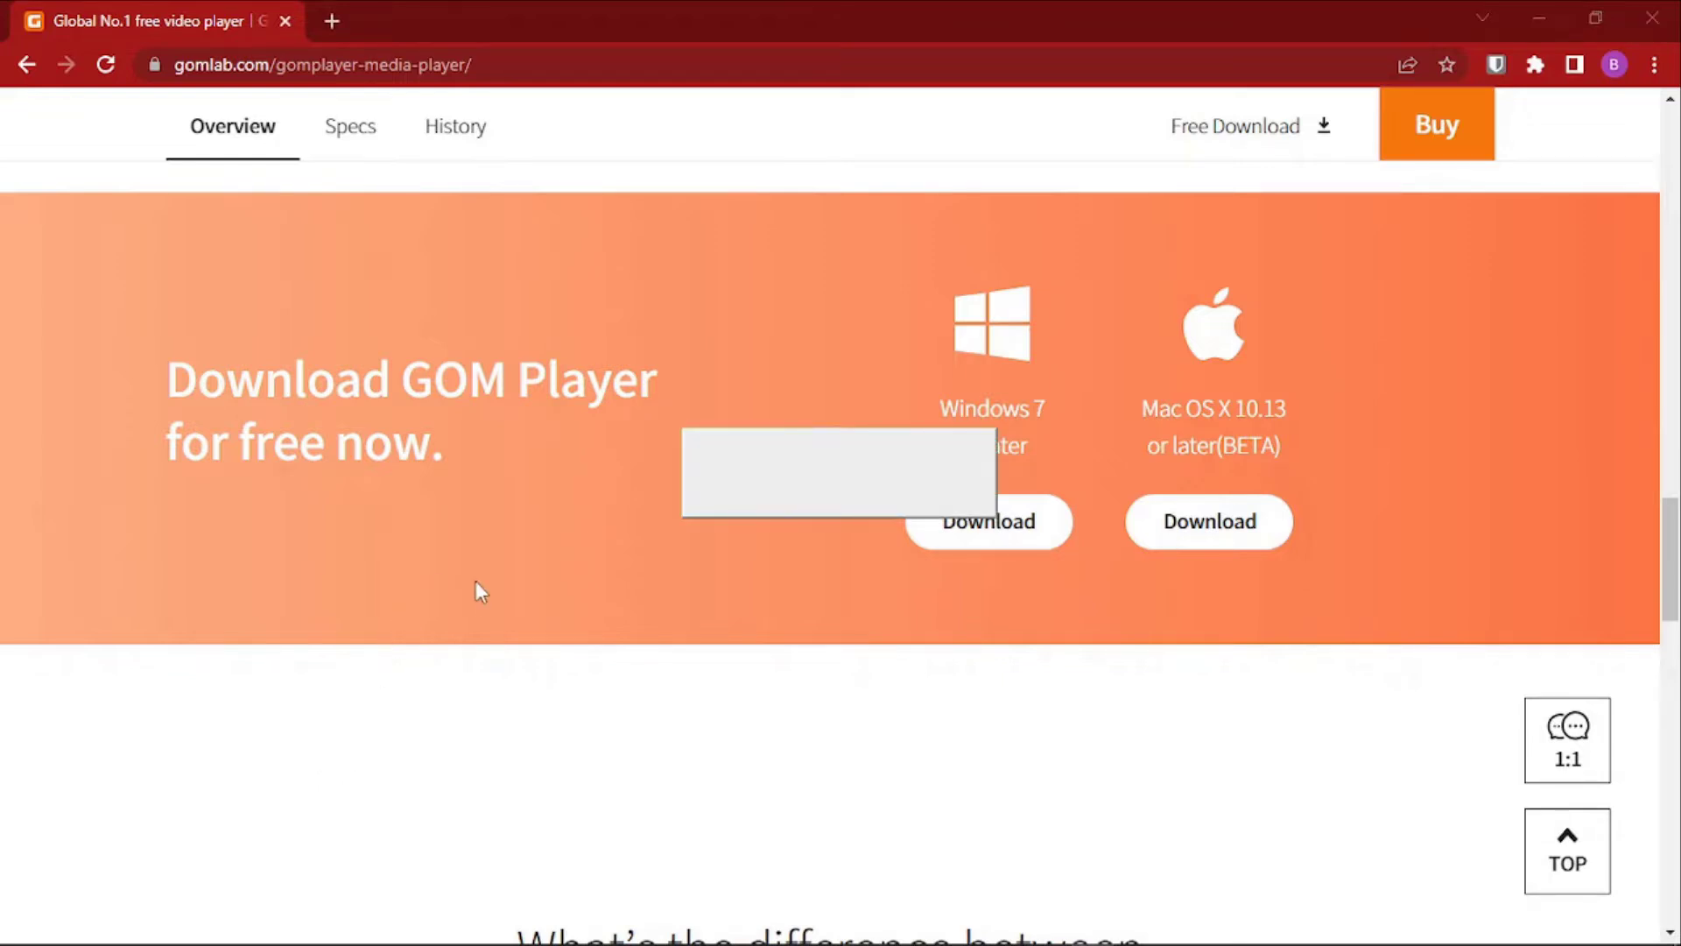
pyautogui.click(1529, 3)
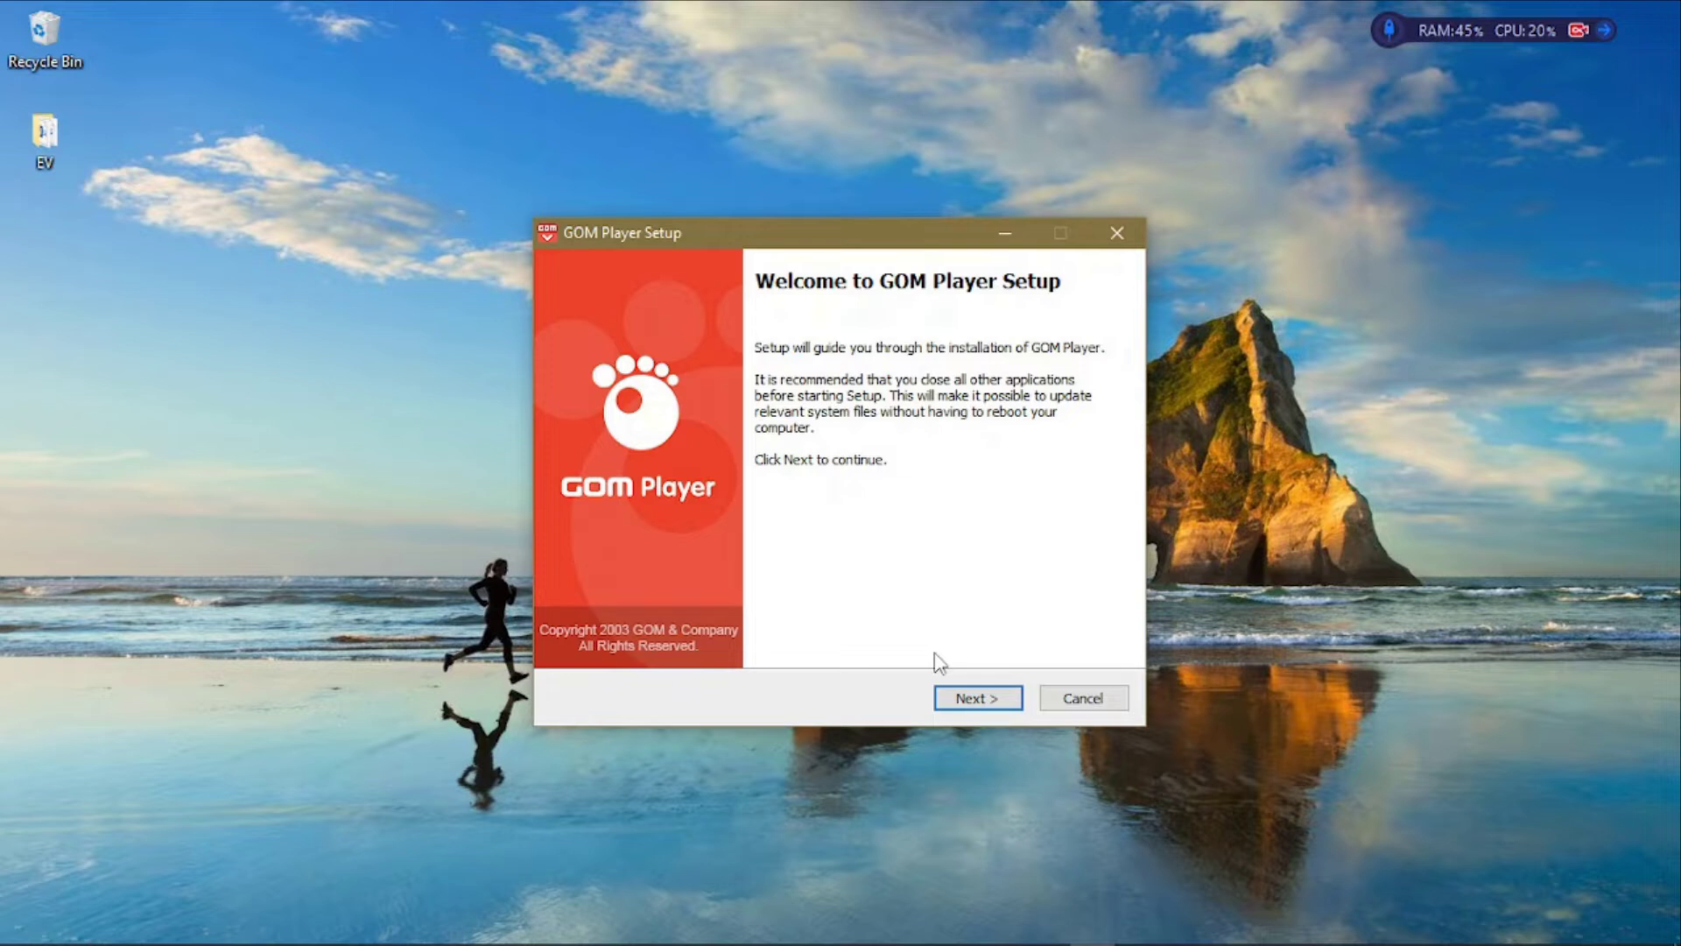
# Step: Continue past the setup welcome page, look through the license agreement and accept it
pyautogui.click(964, 691)
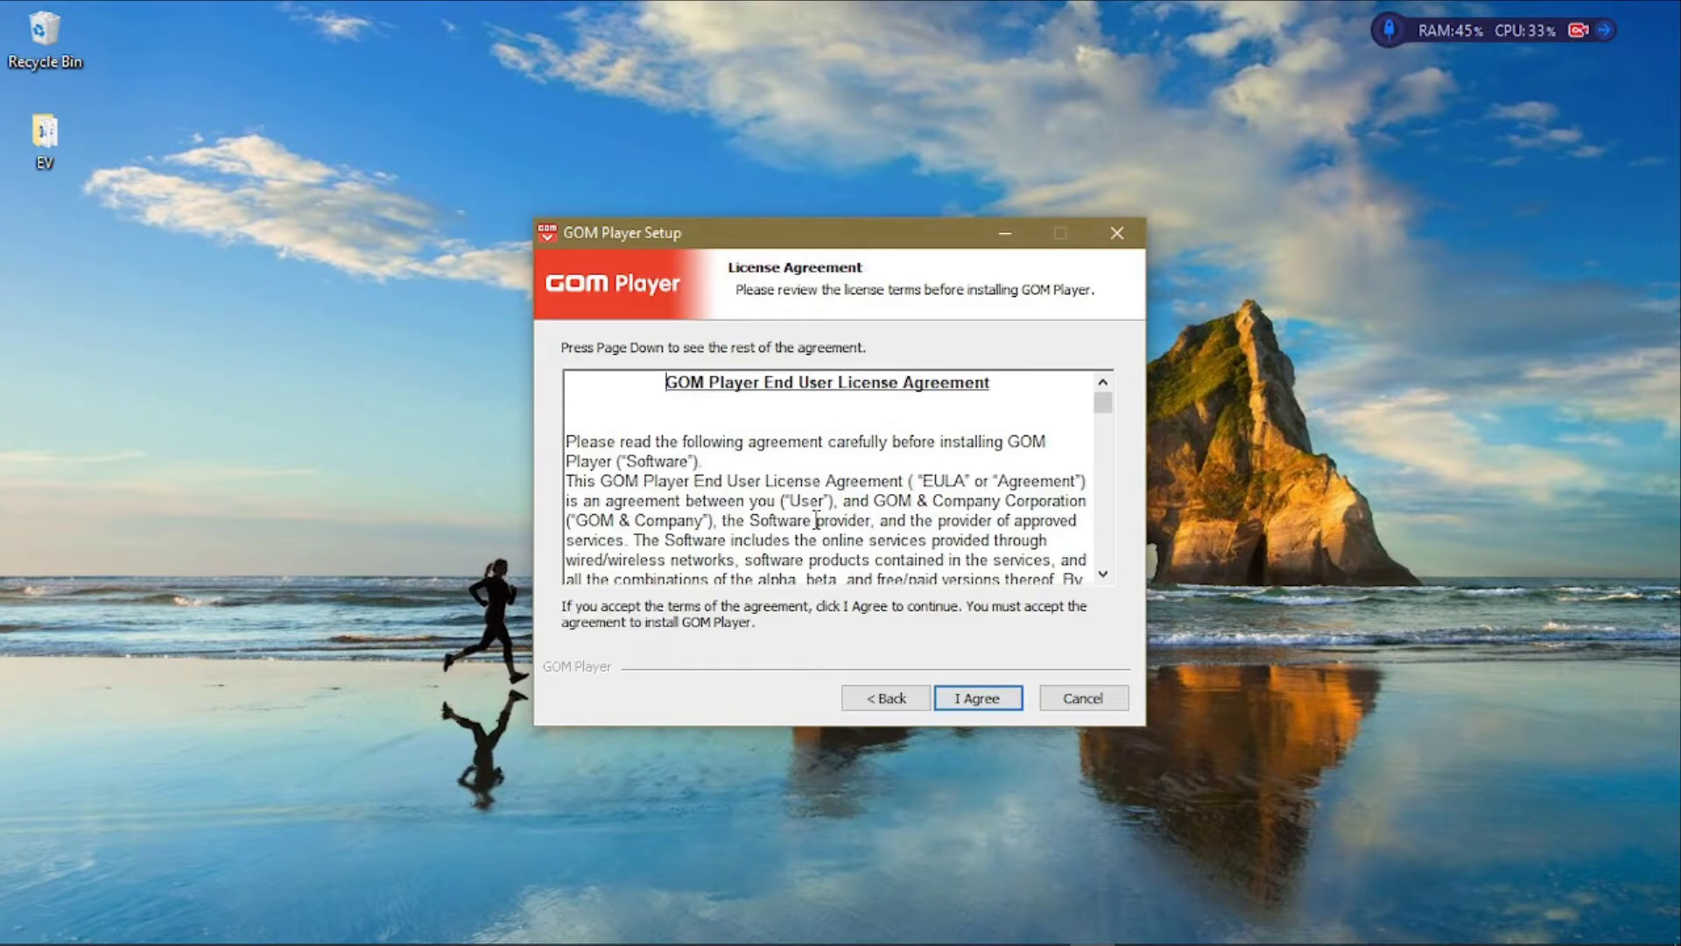
pyautogui.scroll(-5, 817, 521)
pyautogui.scroll(-3, 692, 525)
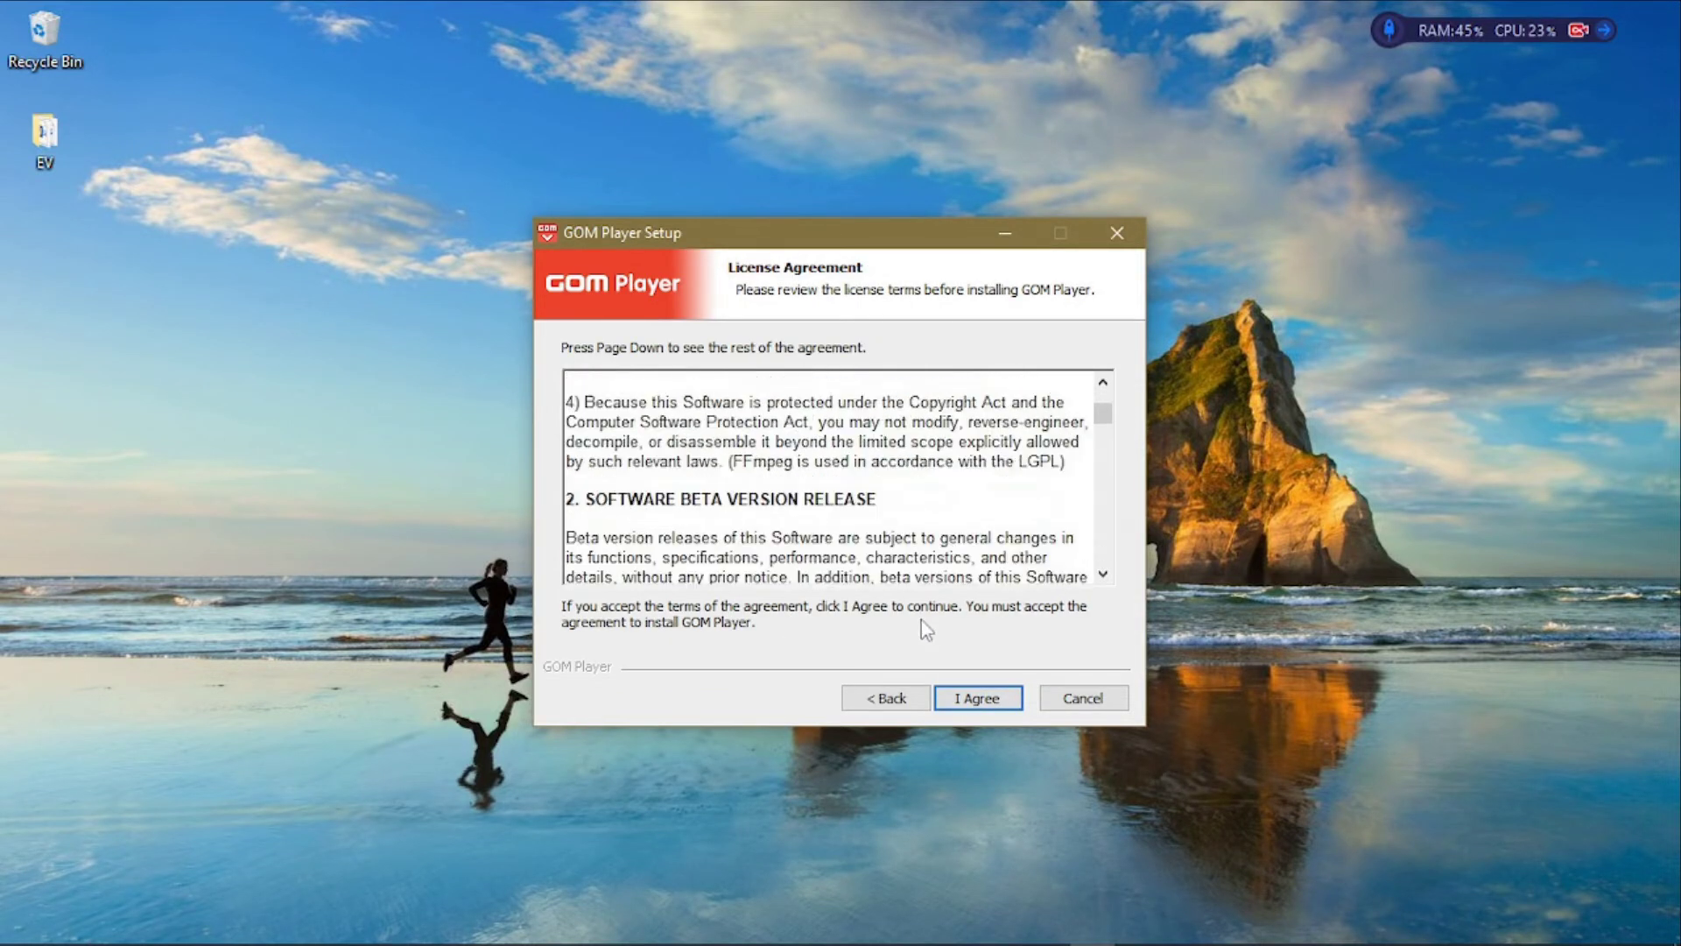
pyautogui.click(976, 700)
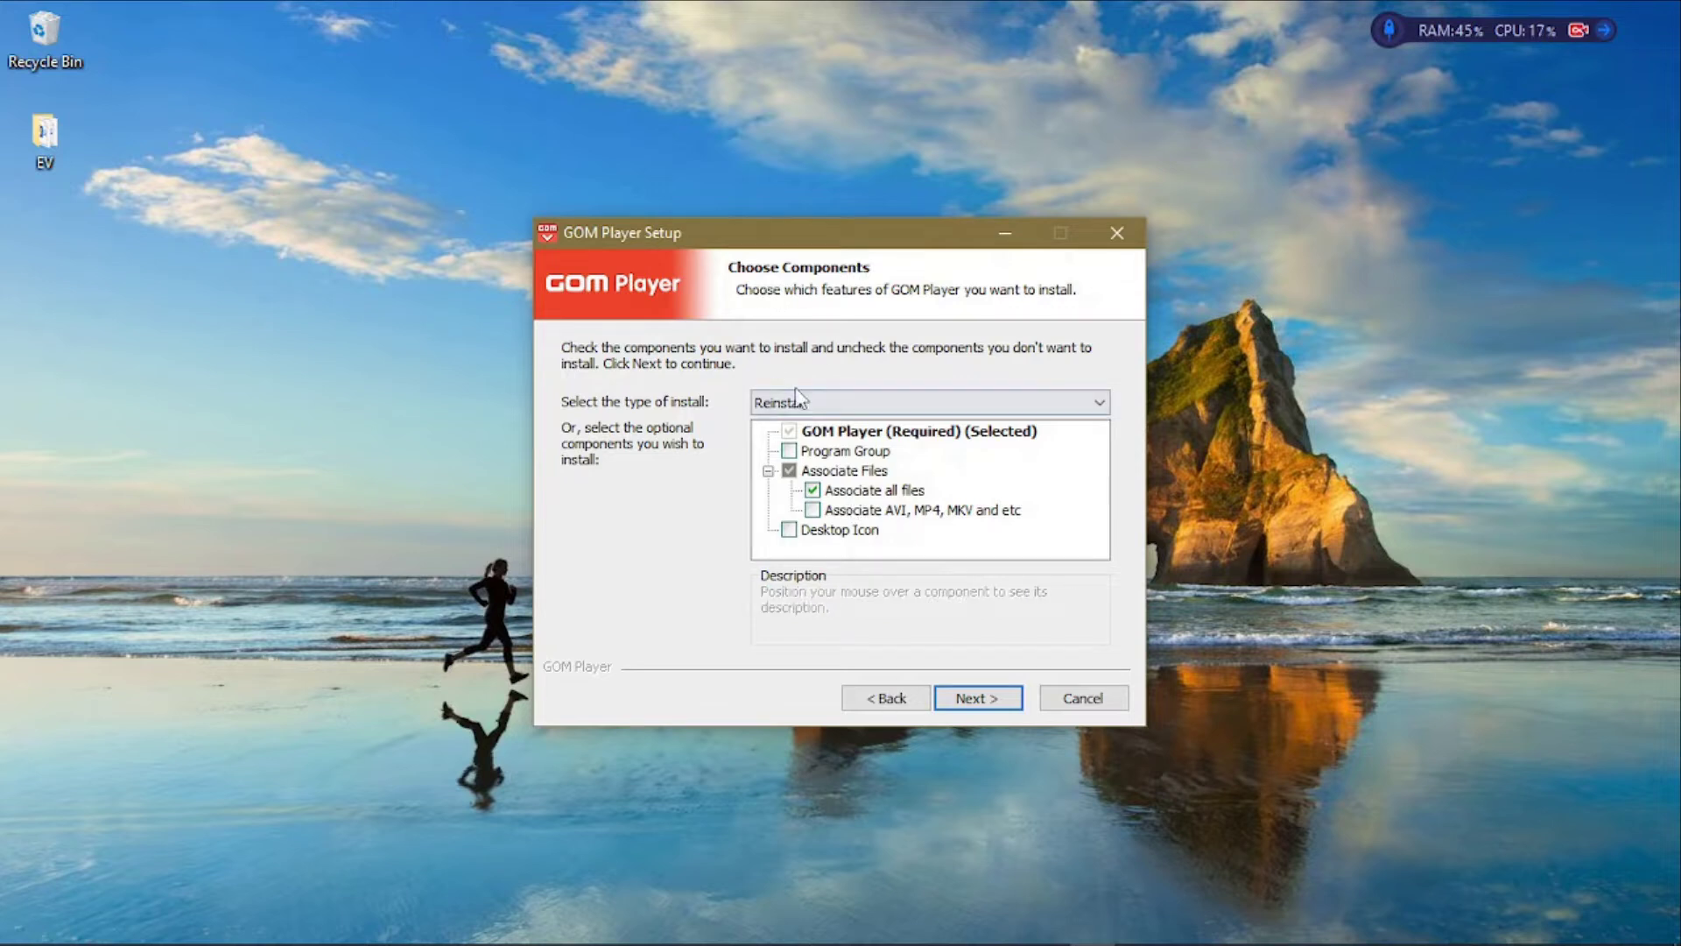
pyautogui.click(812, 490)
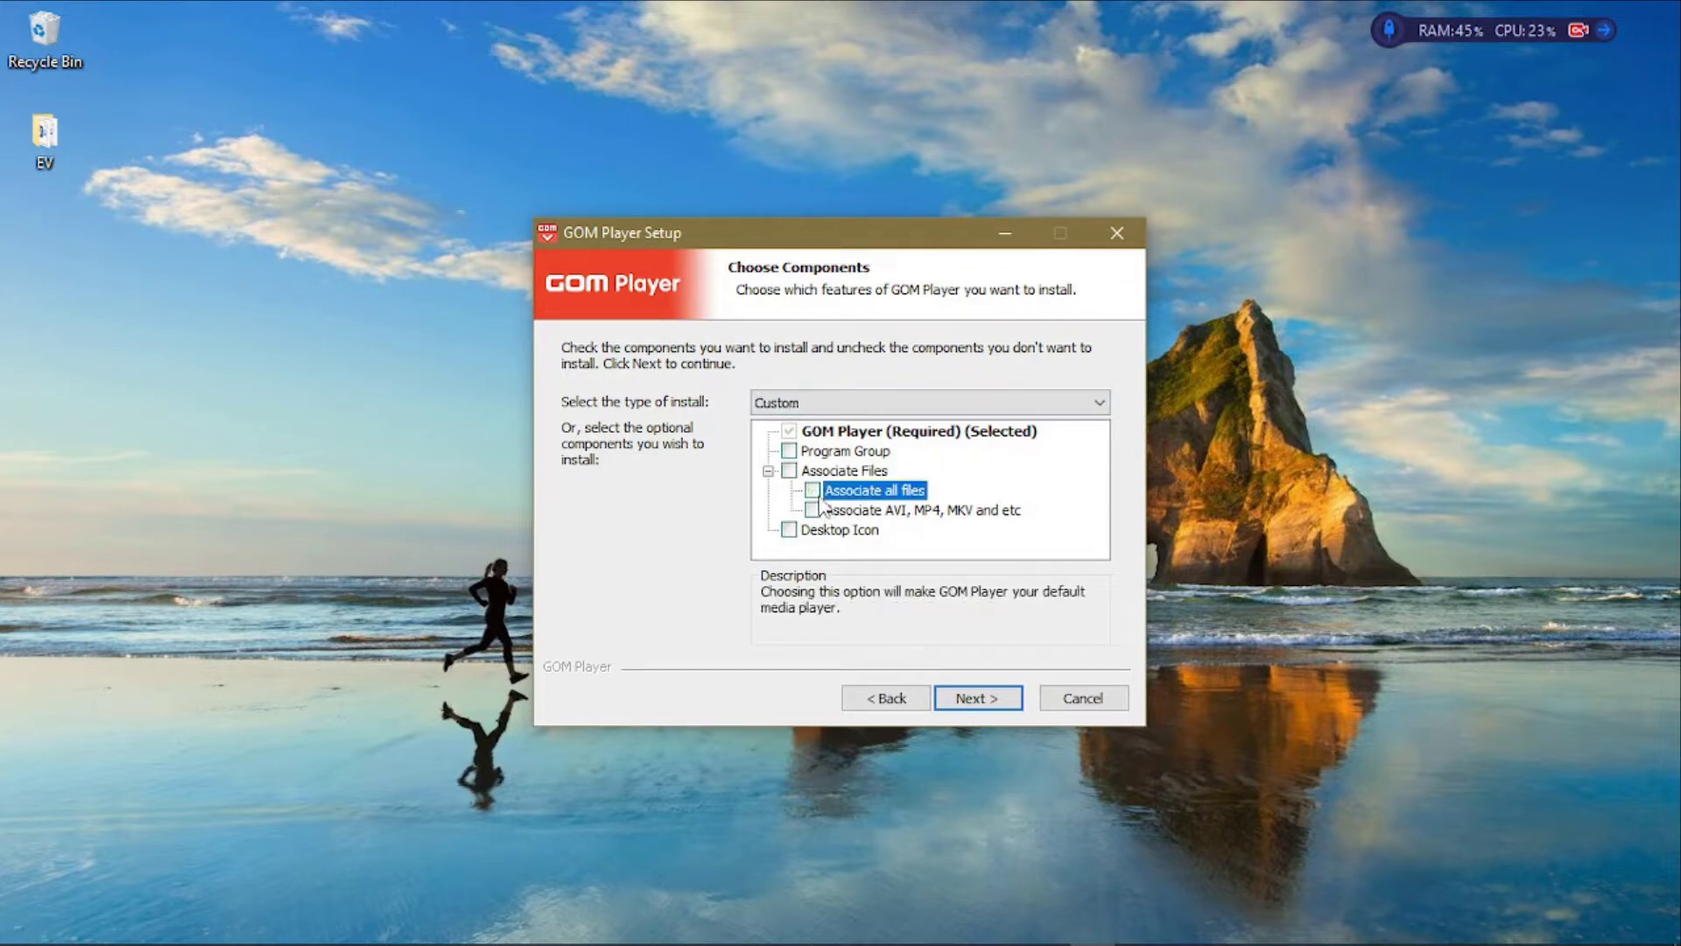
pyautogui.click(813, 490)
pyautogui.click(813, 491)
pyautogui.click(812, 490)
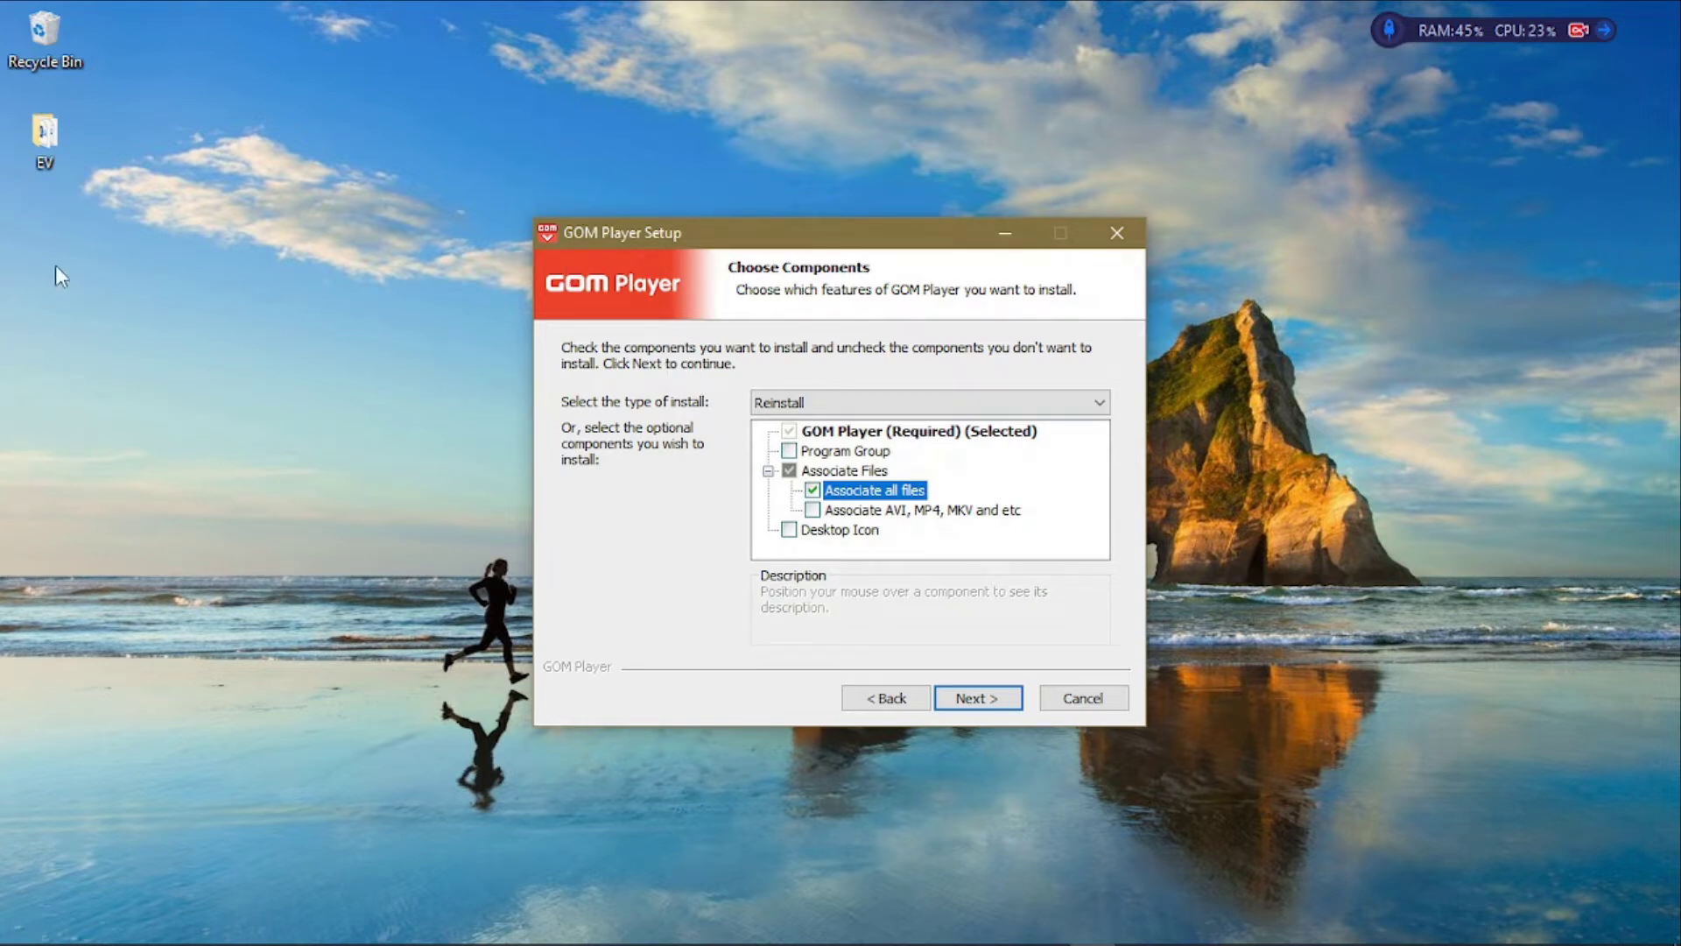
# Step: Add the Desktop Icon component and accept the default destination folder C:\Program Files (x86)\GRETECH\GOMPlayer
pyautogui.click(789, 529)
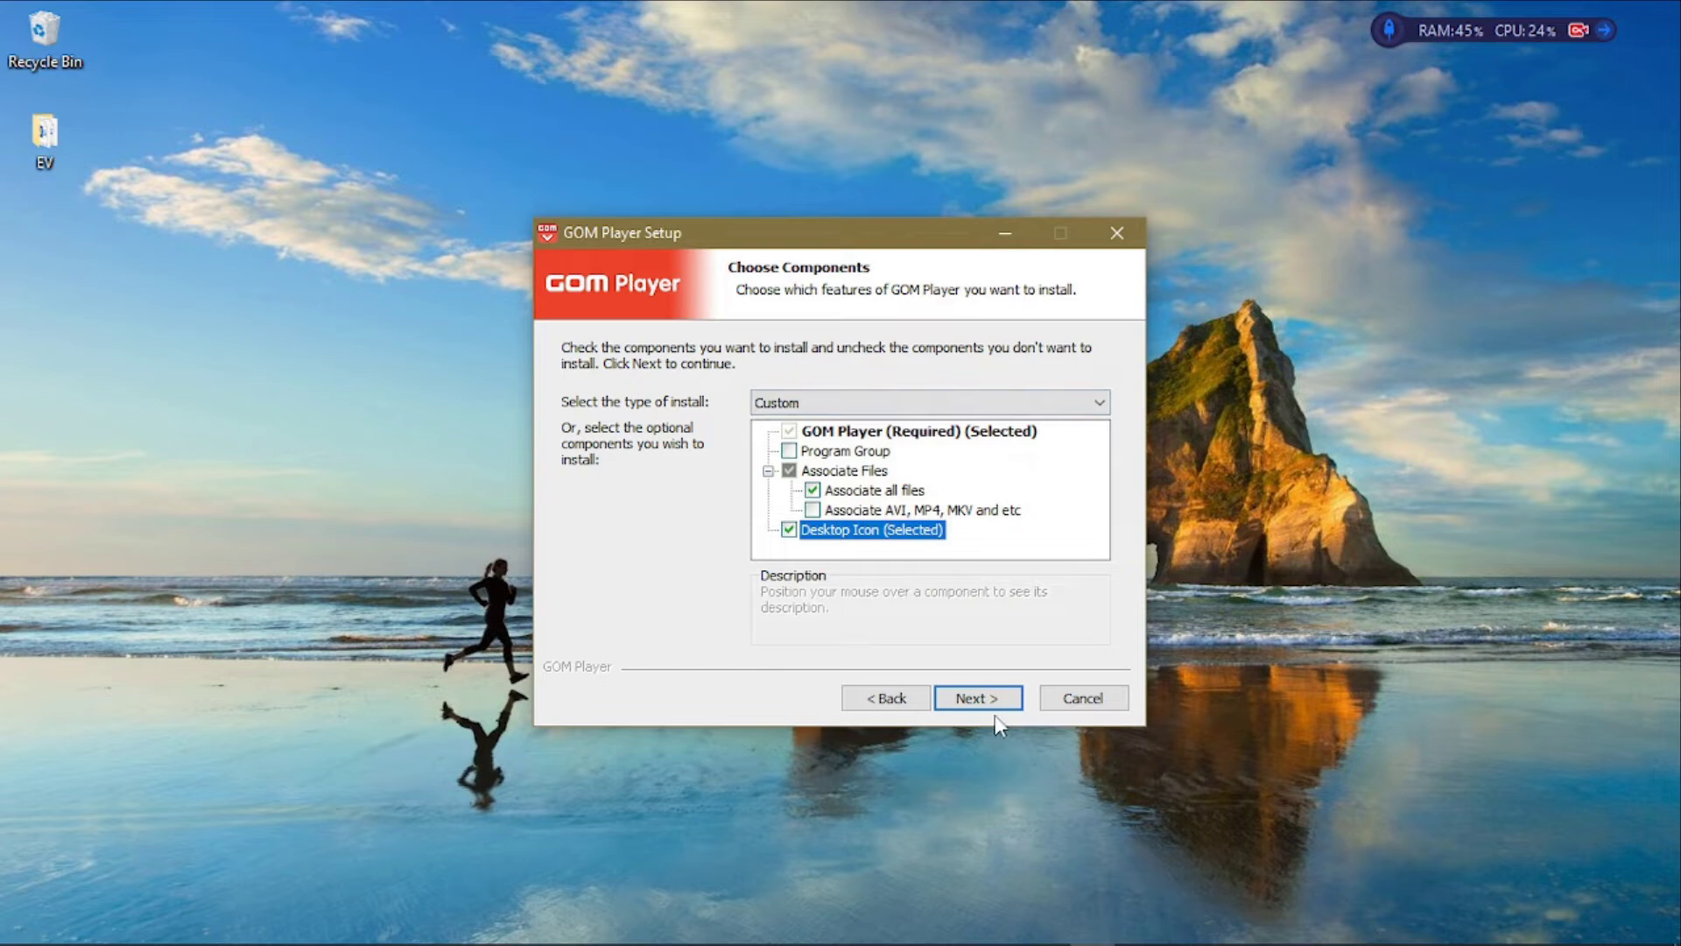
pyautogui.click(977, 698)
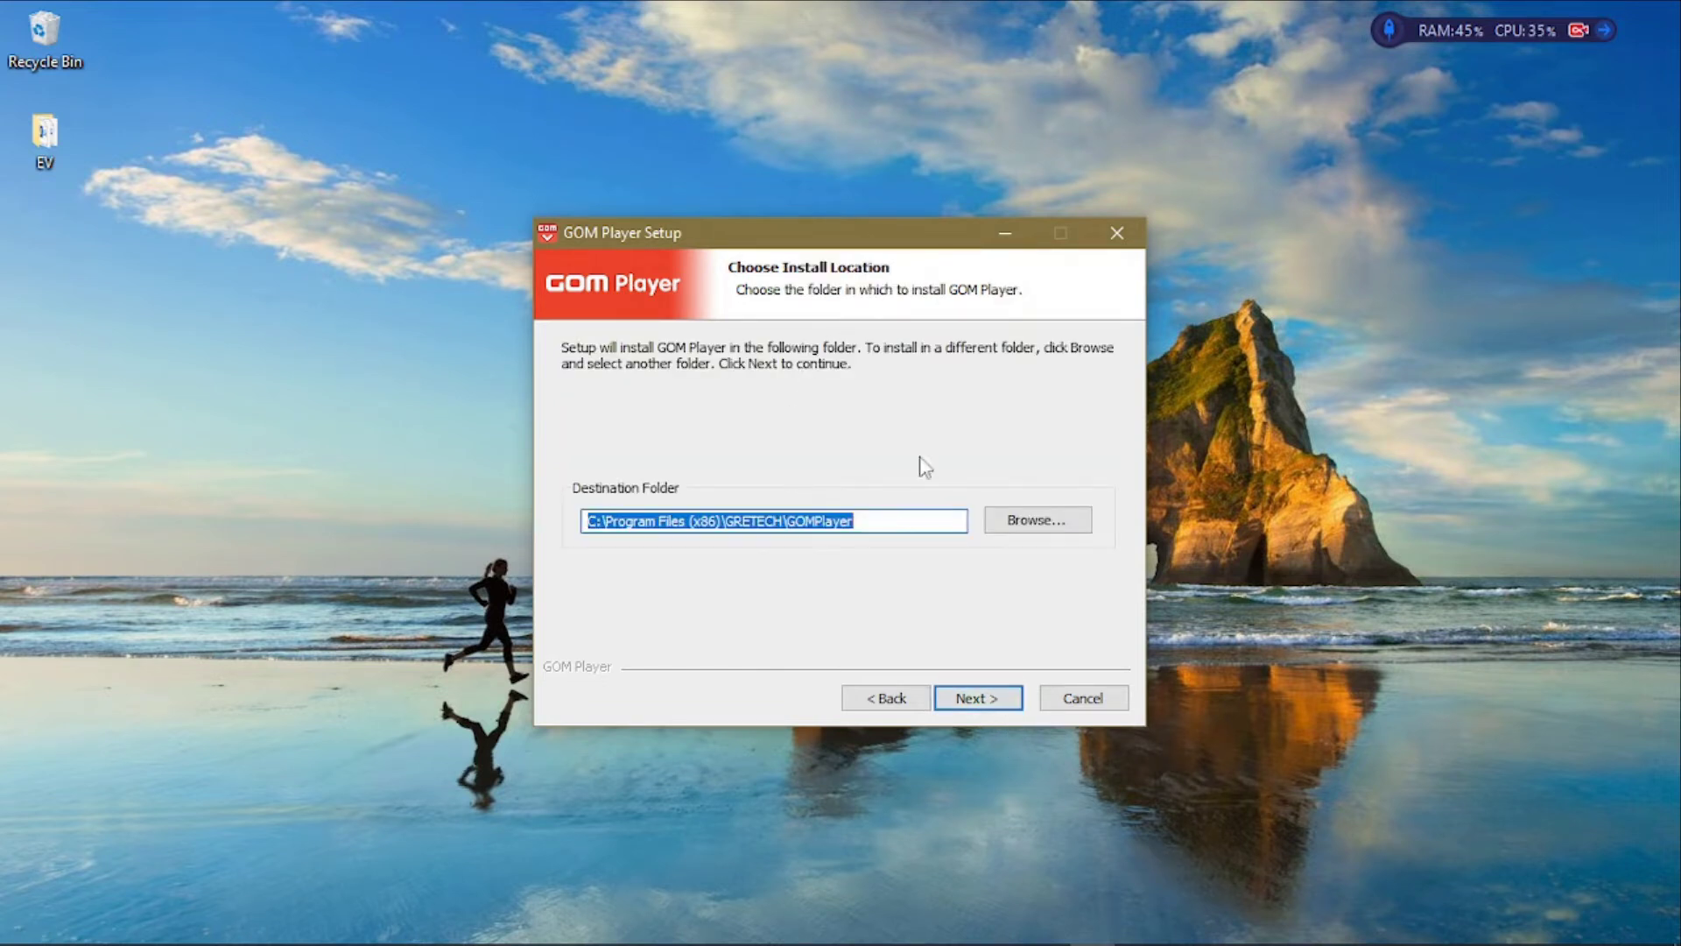
pyautogui.click(873, 519)
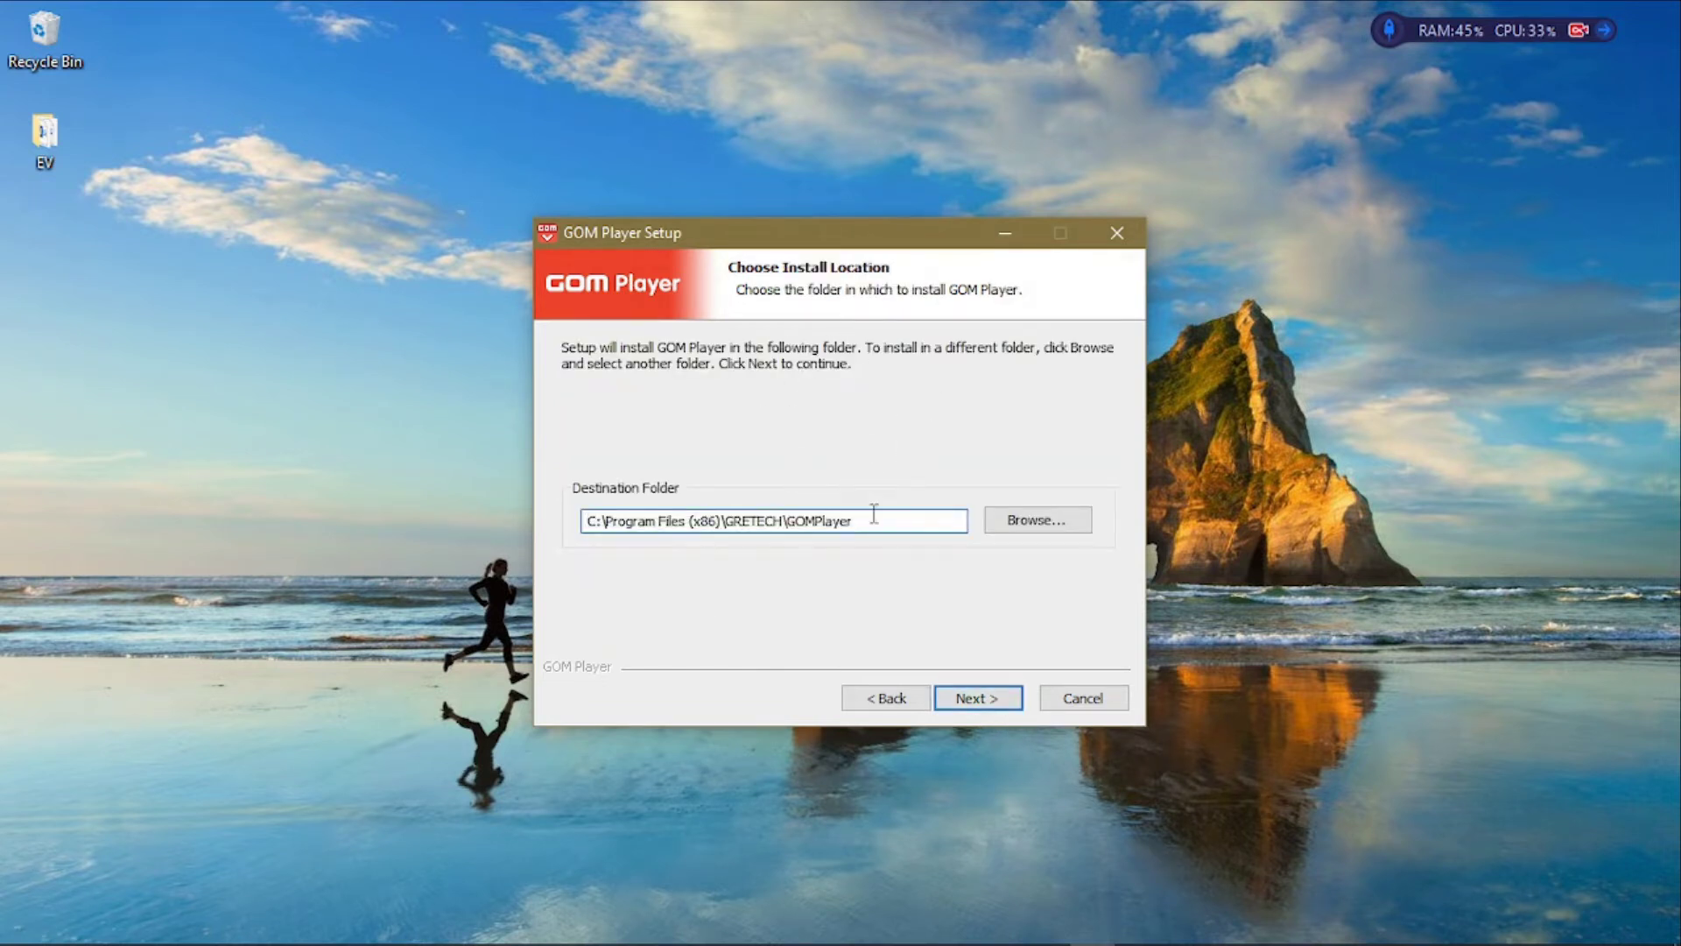
pyautogui.click(1008, 698)
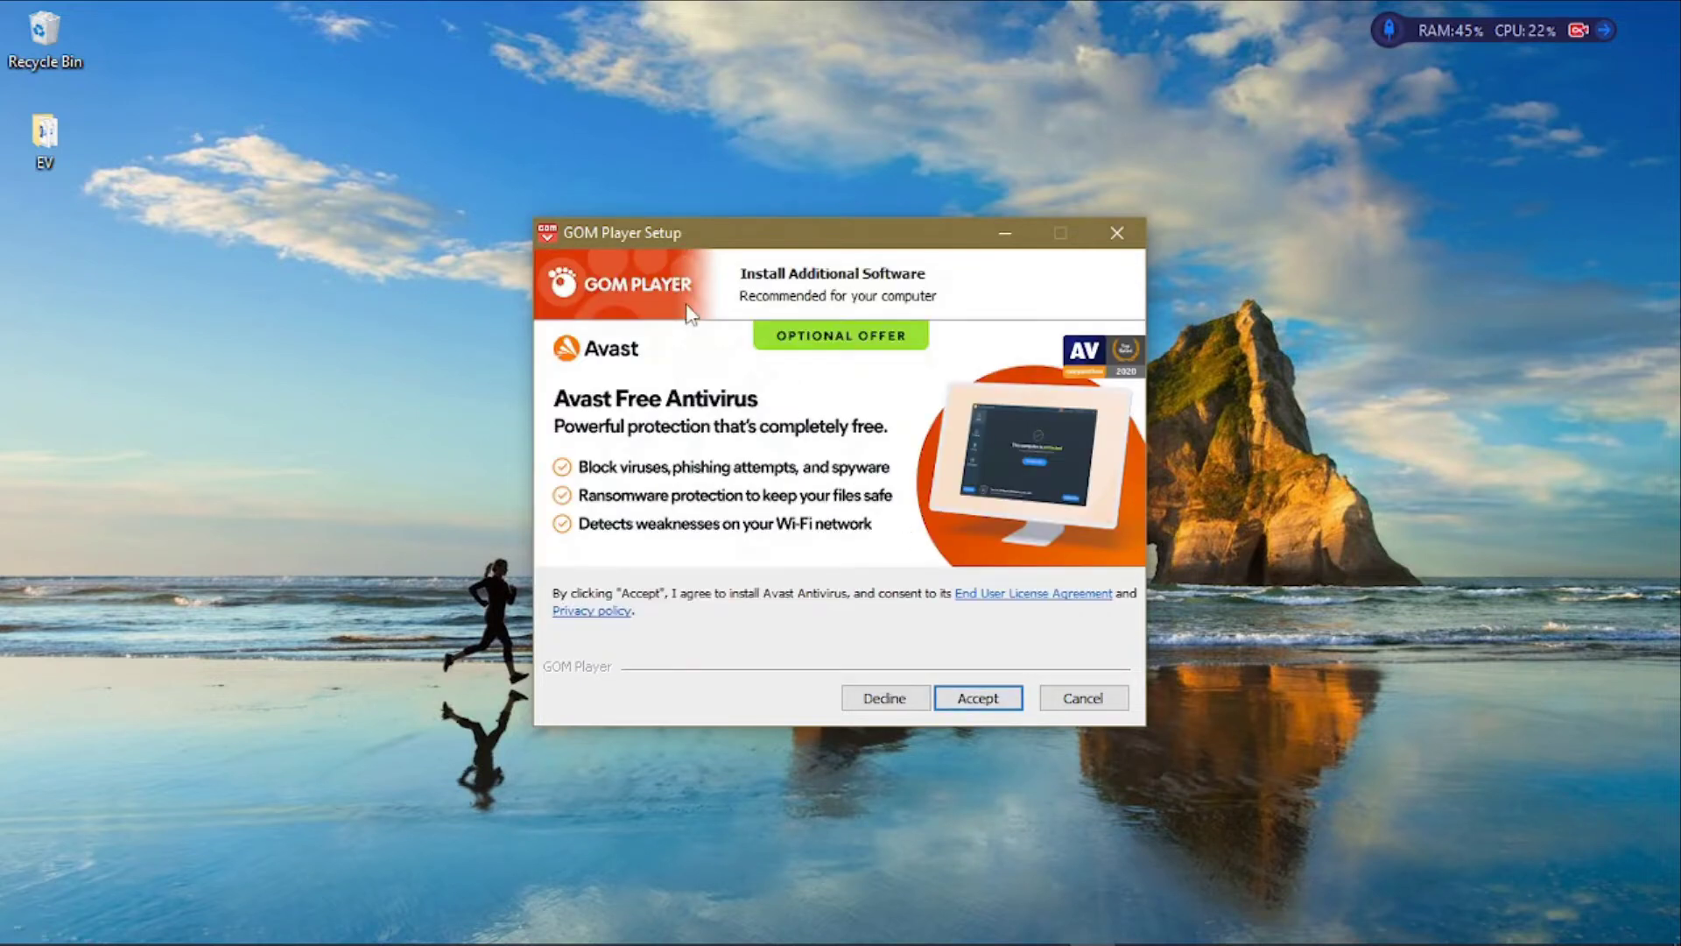
# Step: Decline the Avast Free Antivirus and GOM Mix Web offers, and dismiss the Windows Security notification
pyautogui.click(883, 698)
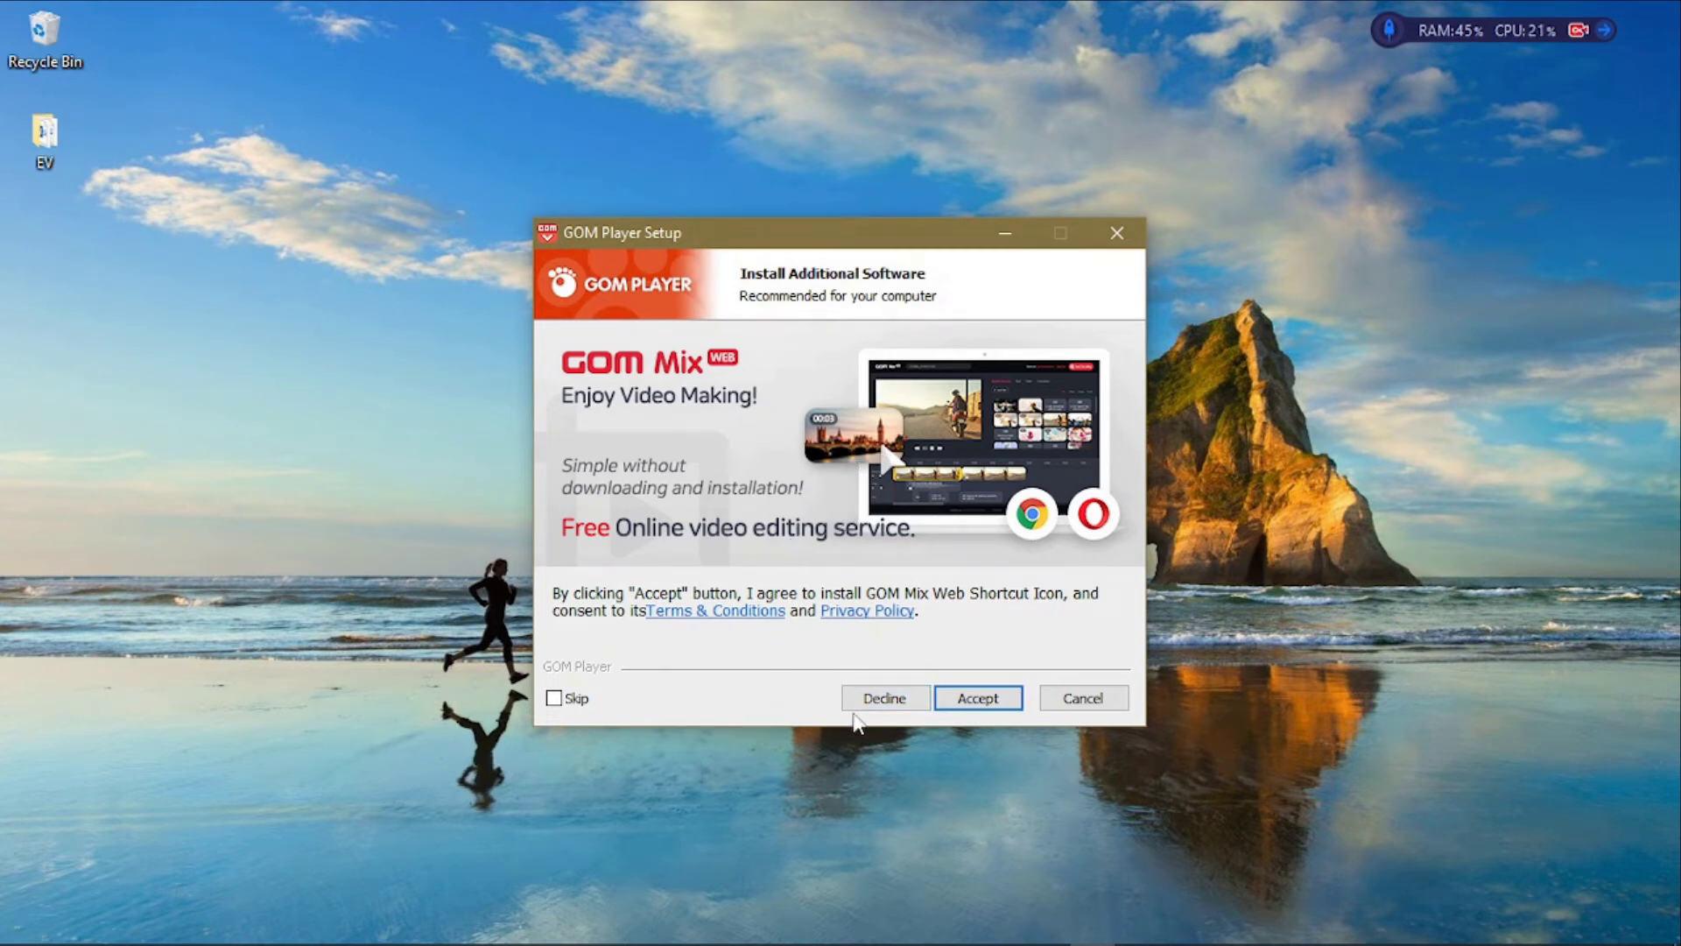
pyautogui.click(870, 705)
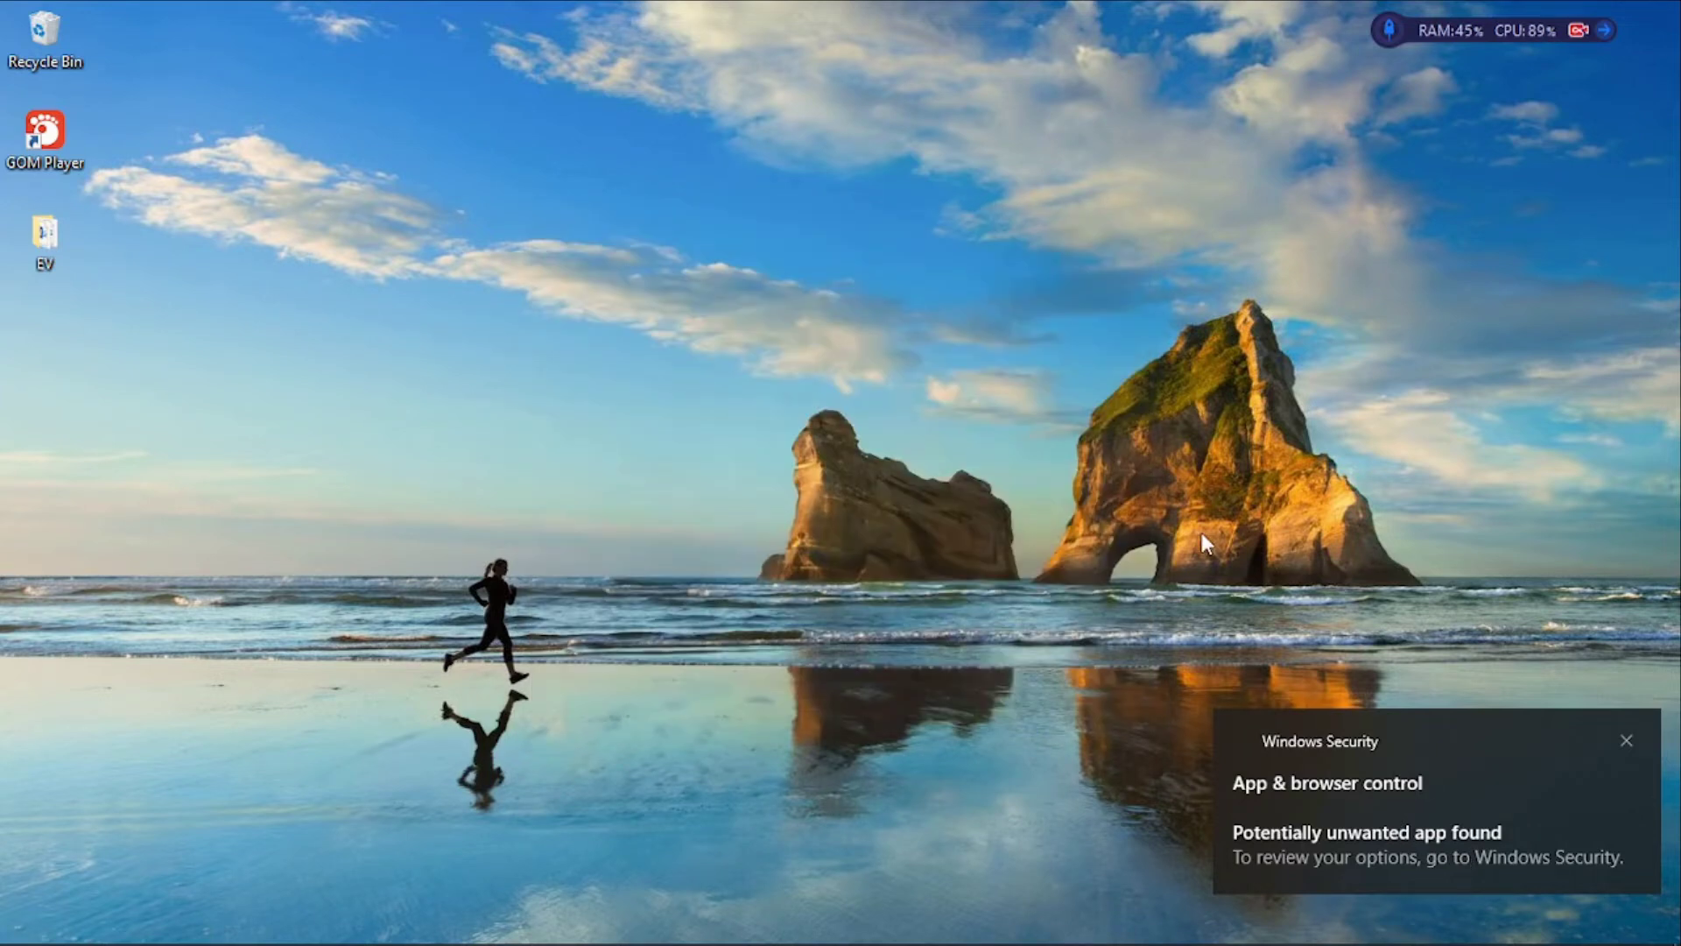
pyautogui.click(1627, 741)
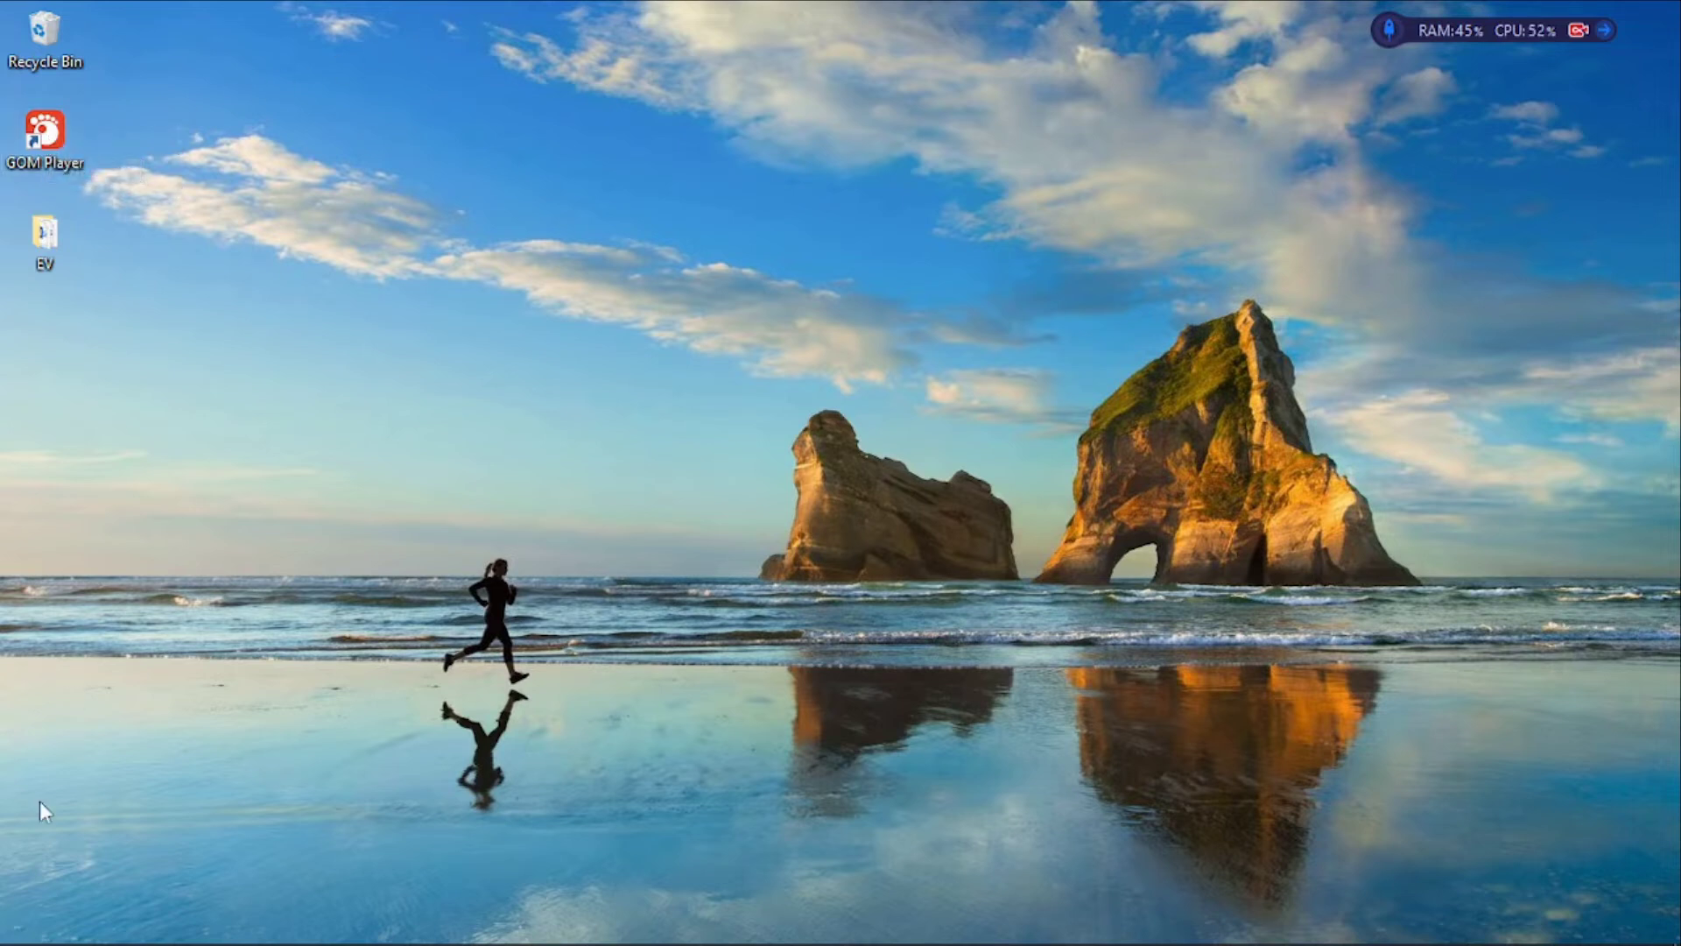
# Step: Search Windows for "GOM" to locate the installed player, and return to the open GOM Player window
pyautogui.moveTo(4, 942)
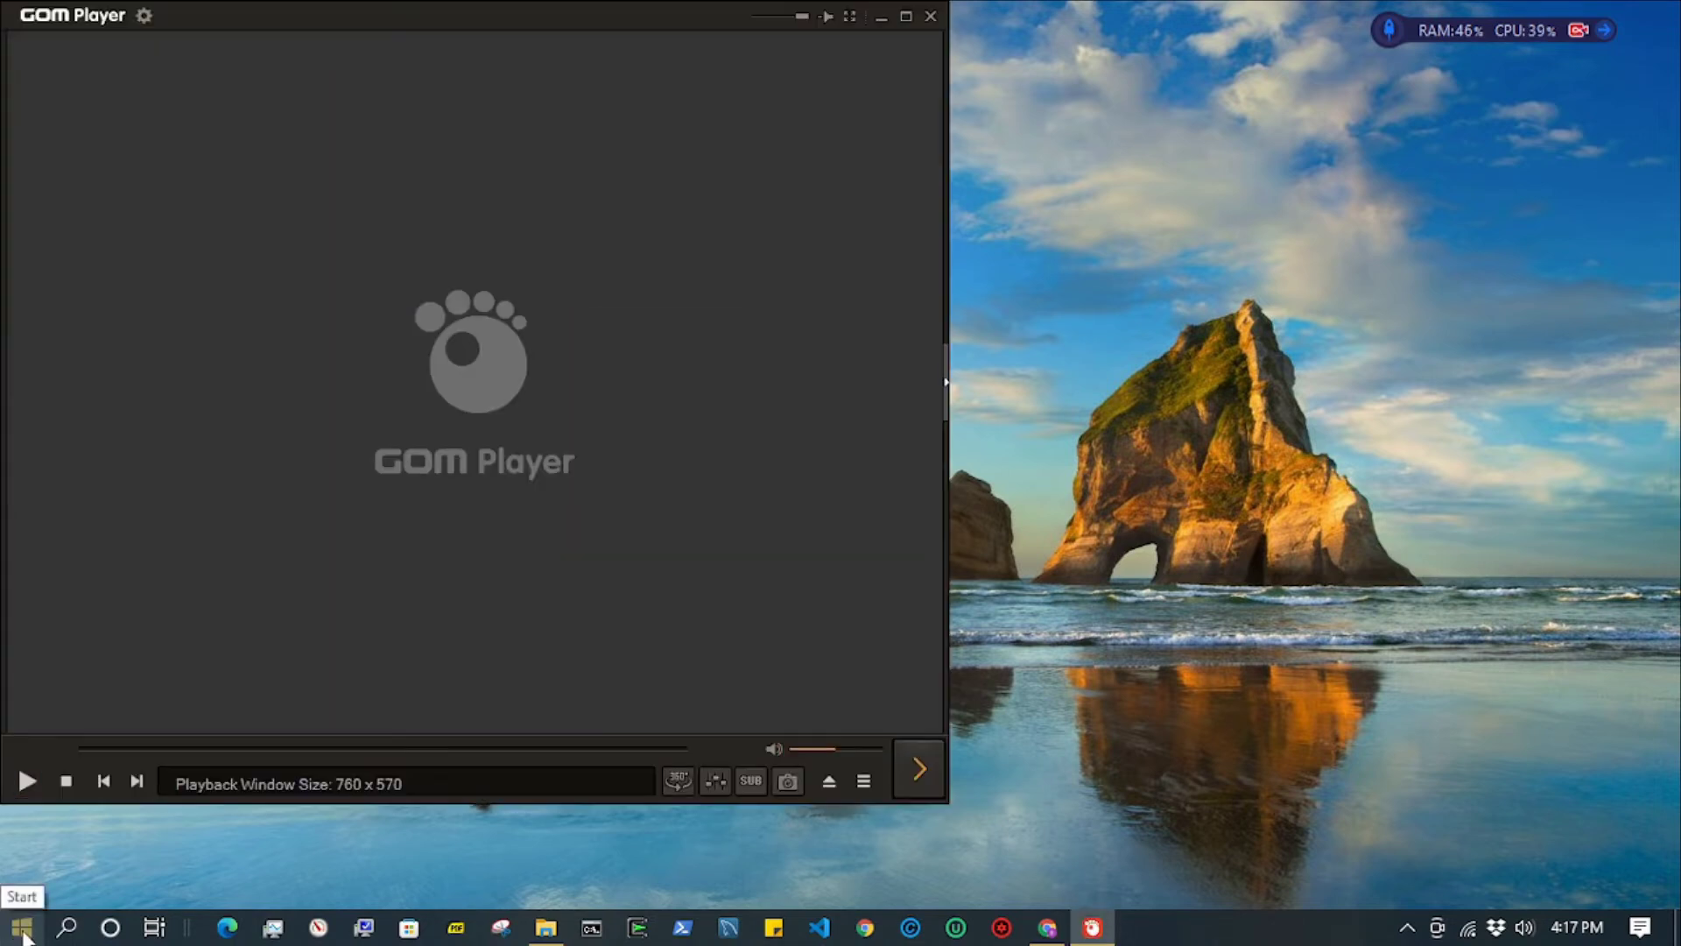
pyautogui.click(21, 928)
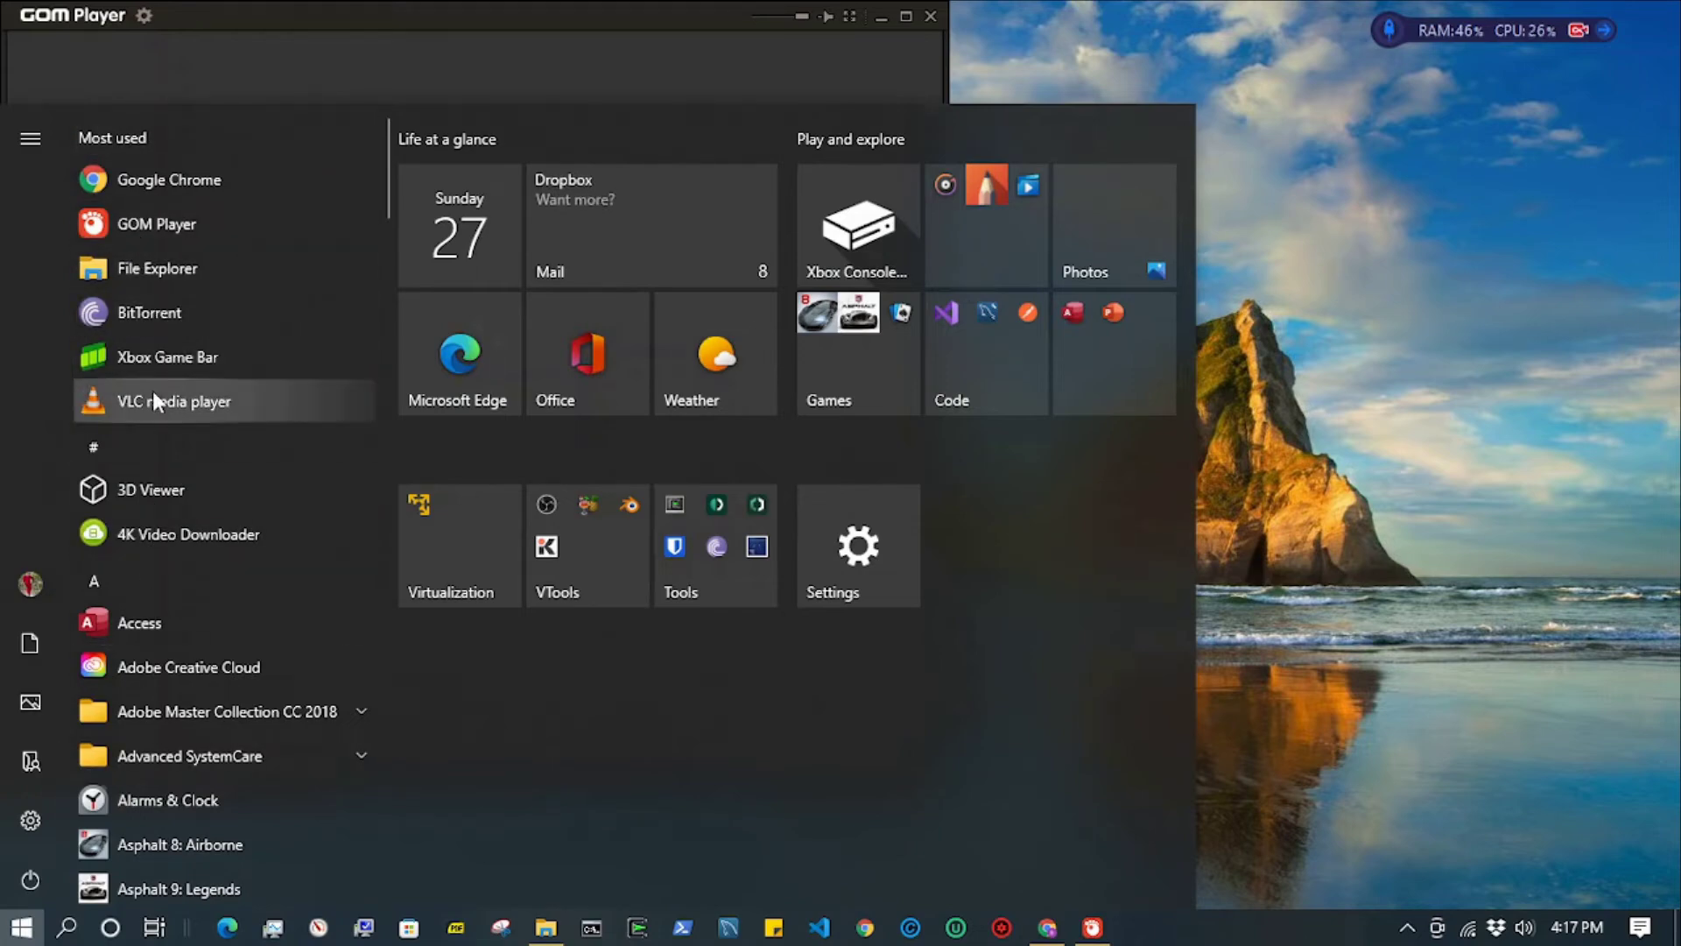
pyautogui.write('GOM')
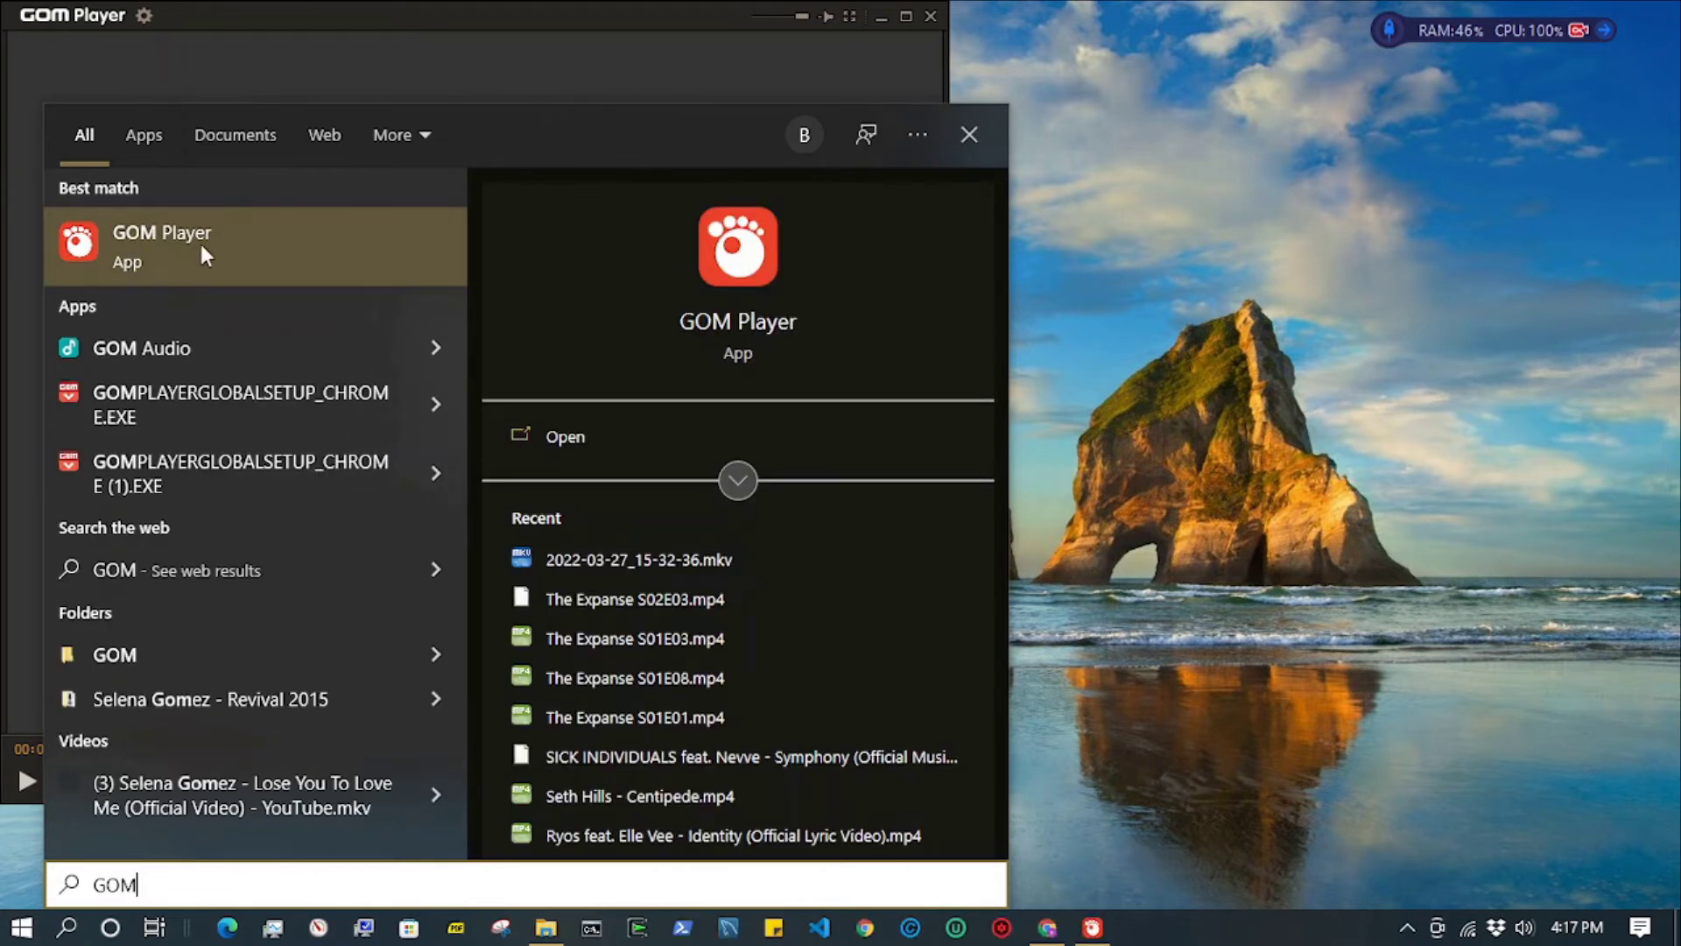
pyautogui.click(627, 44)
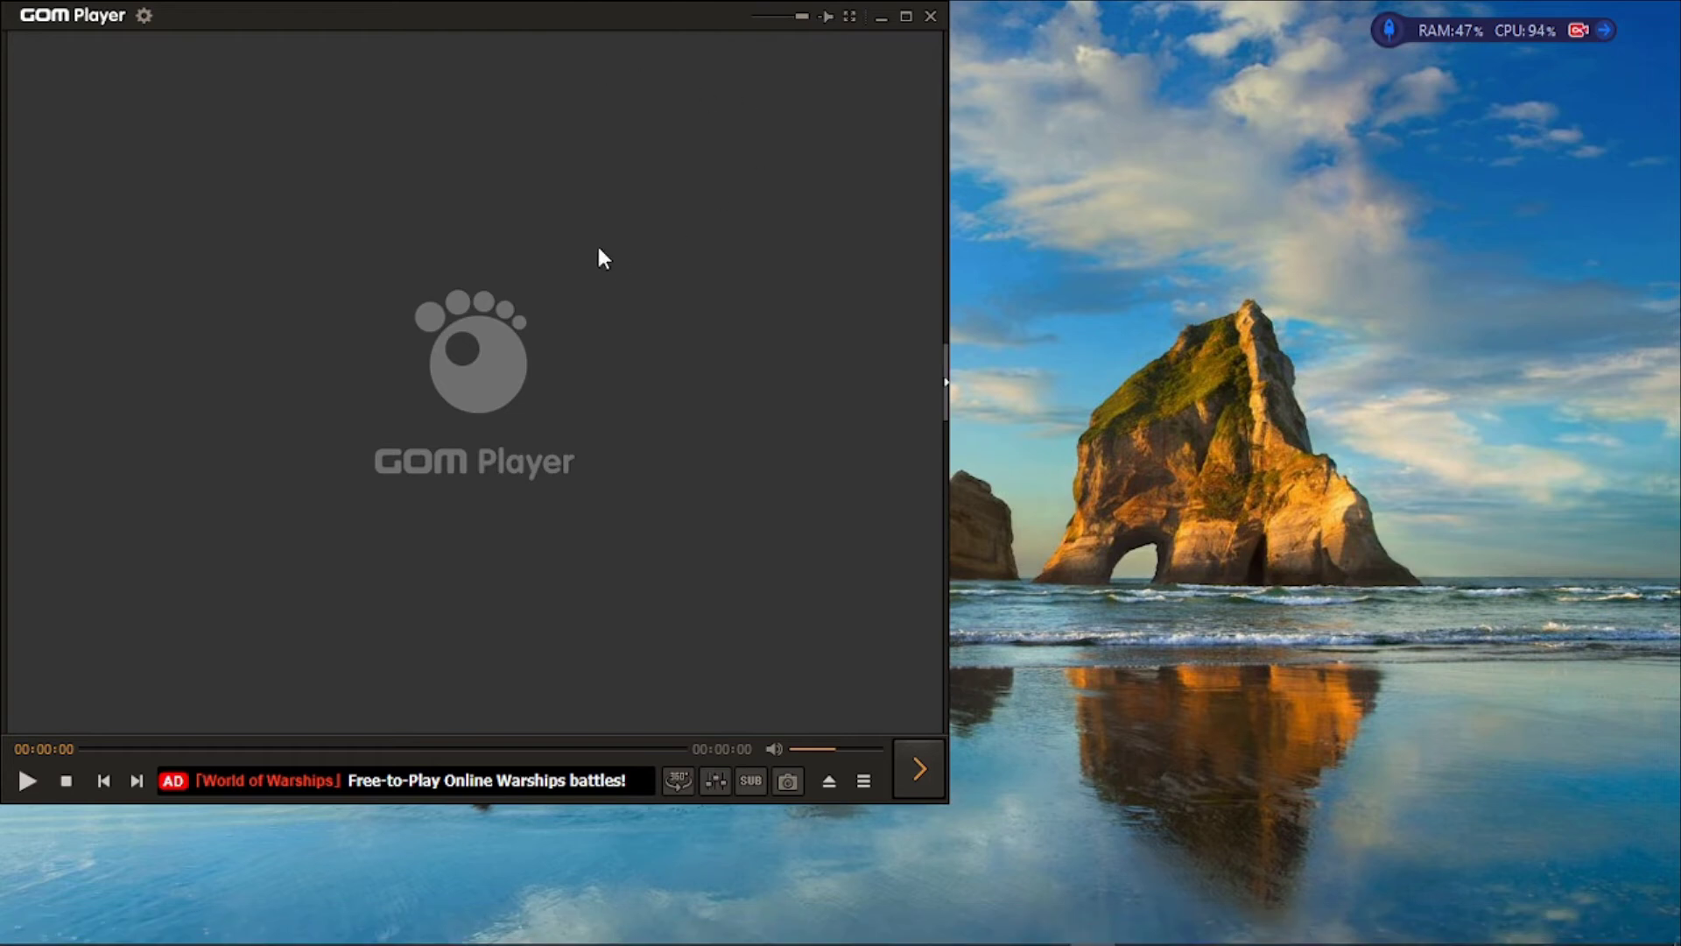
# Step: Move the GOM Player window clear of the desktop icons and view its main menu
pyautogui.moveTo(331, 17); pyautogui.dragTo(819, 86)
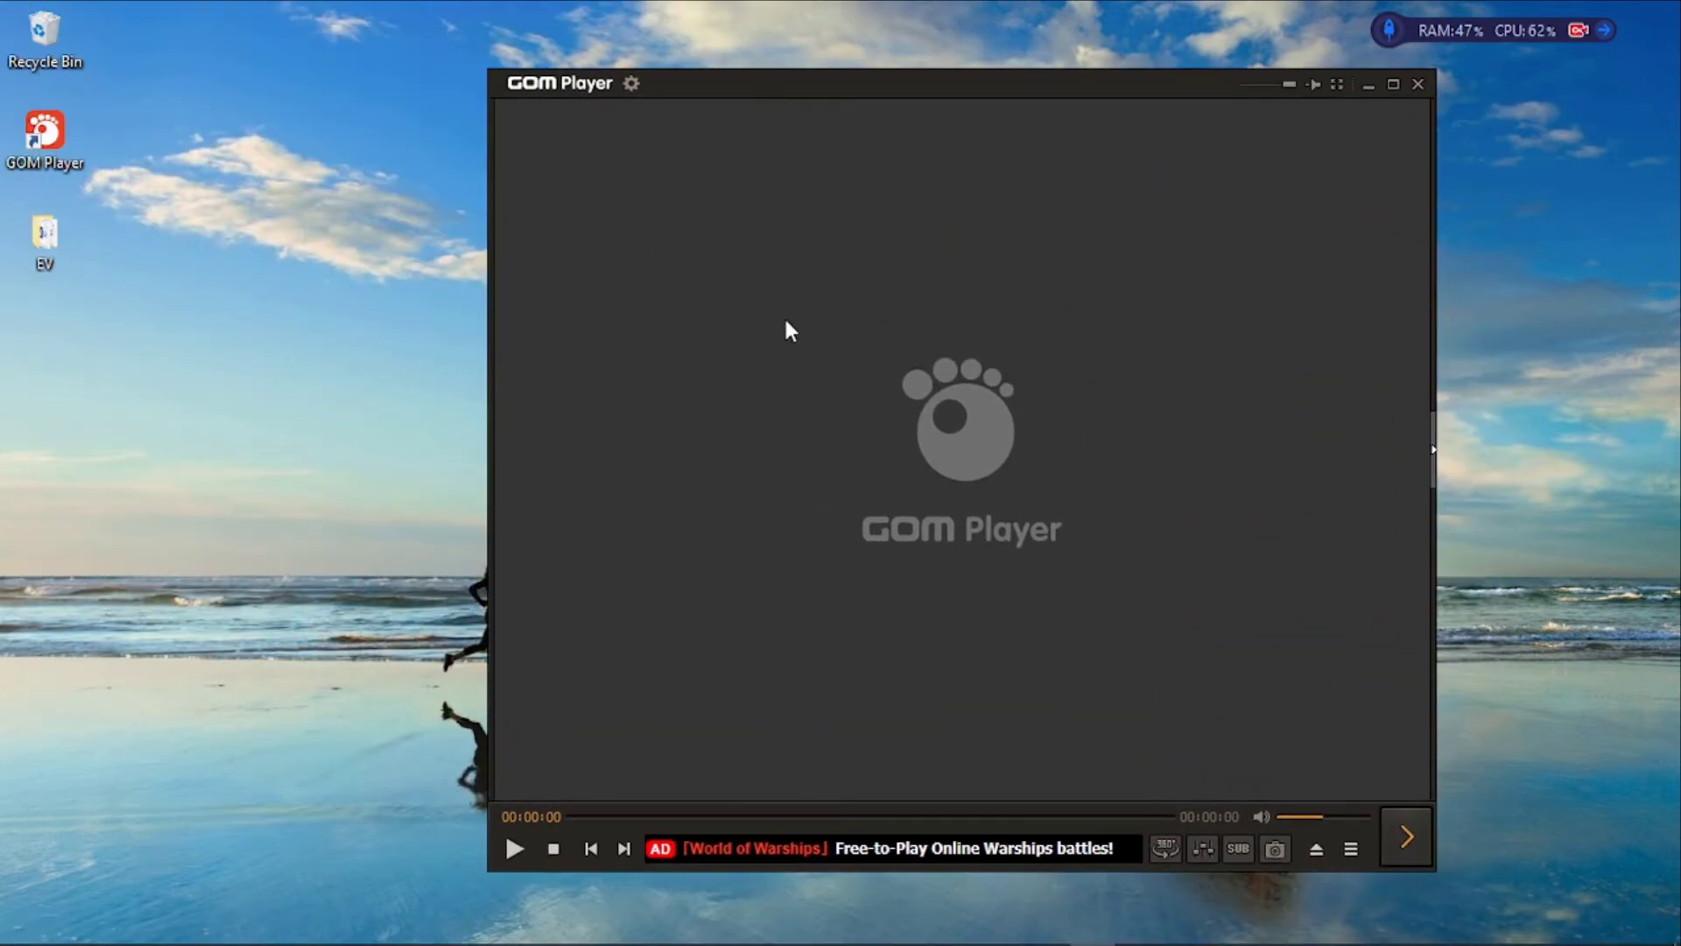
pyautogui.click(529, 87)
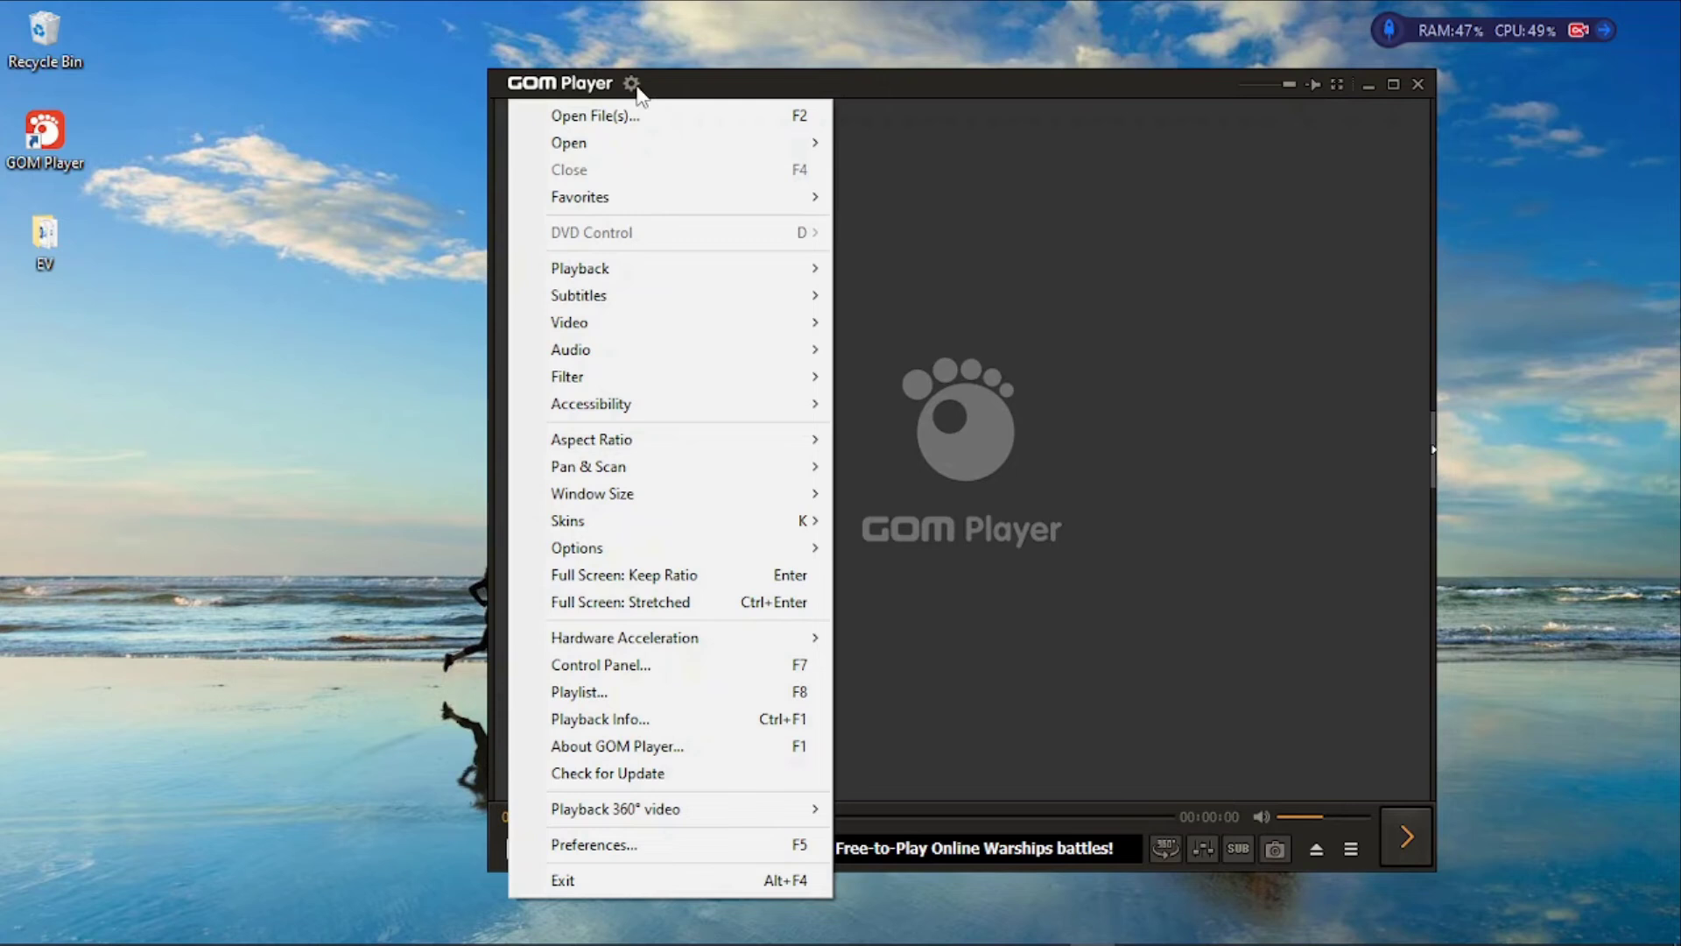
pyautogui.click(969, 181)
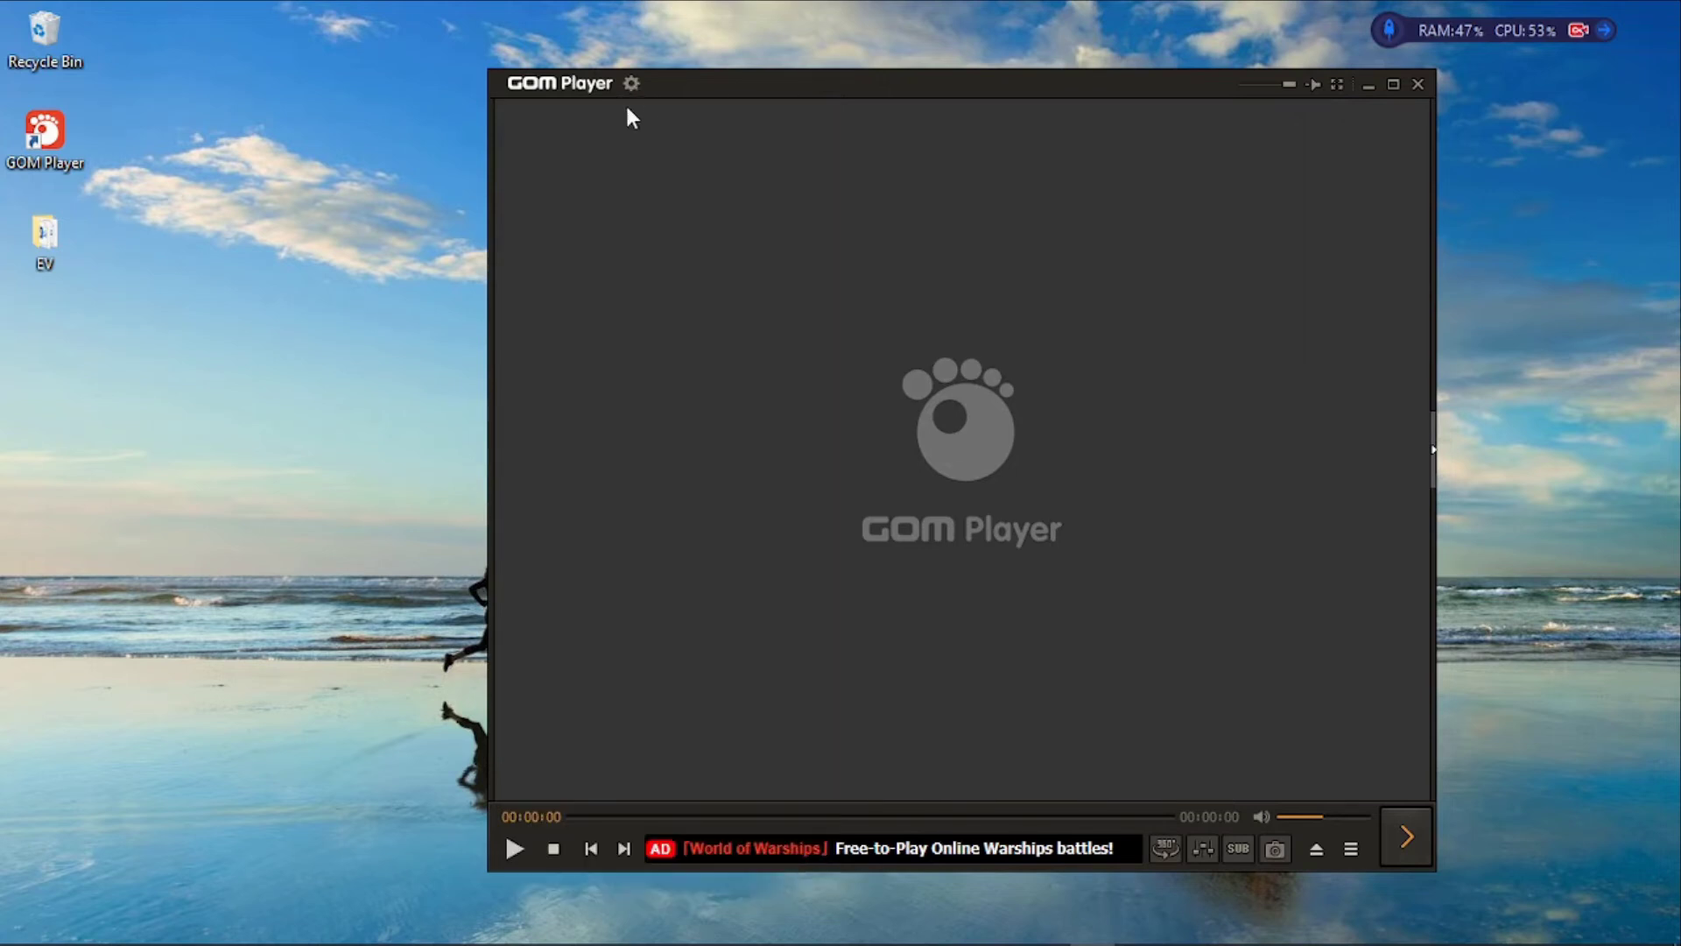
# Step: Examine the player's main menu entries, including Open File(s), and close the player
pyautogui.click(556, 80)
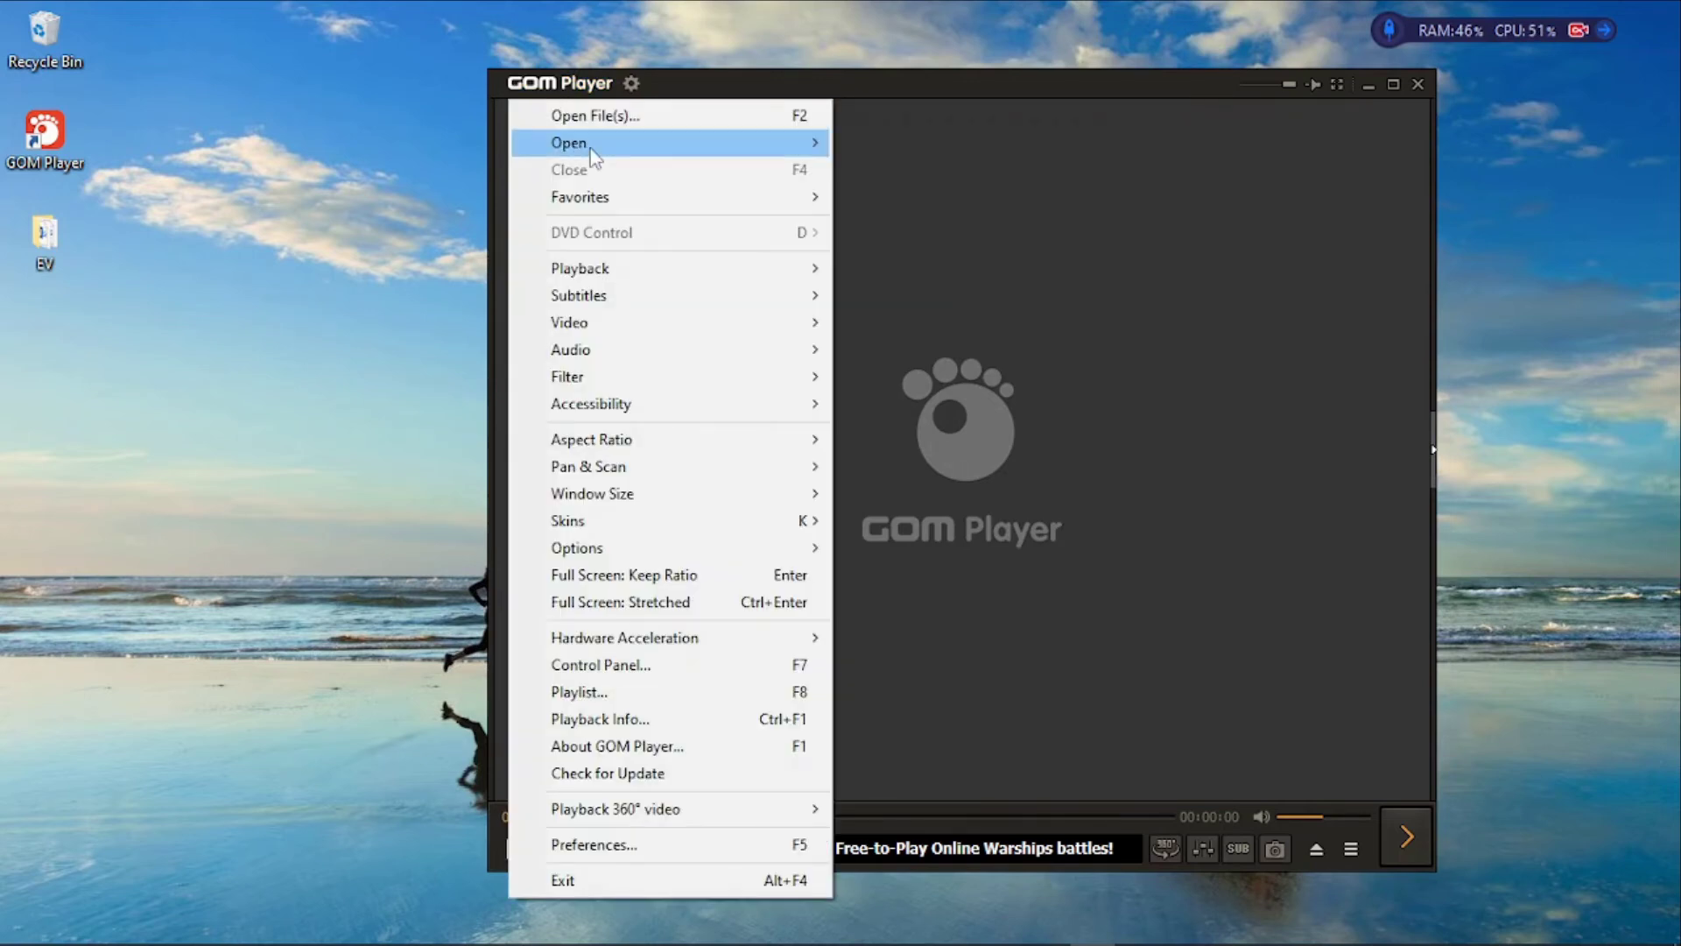
pyautogui.moveTo(587, 292)
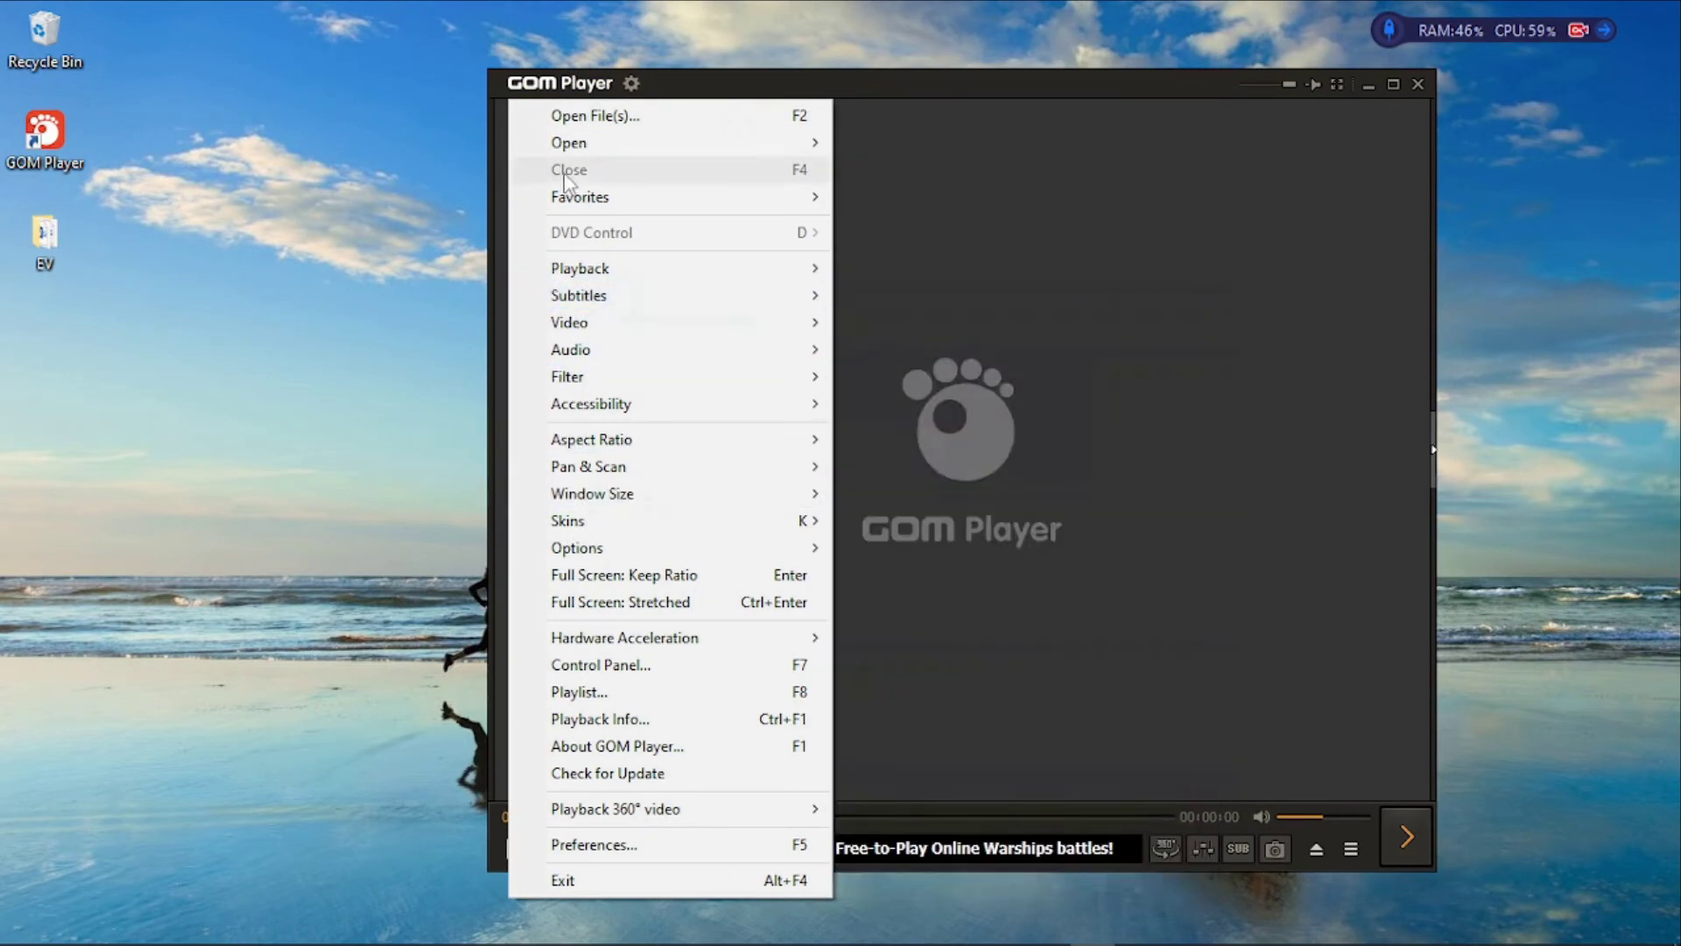
pyautogui.moveTo(563, 142)
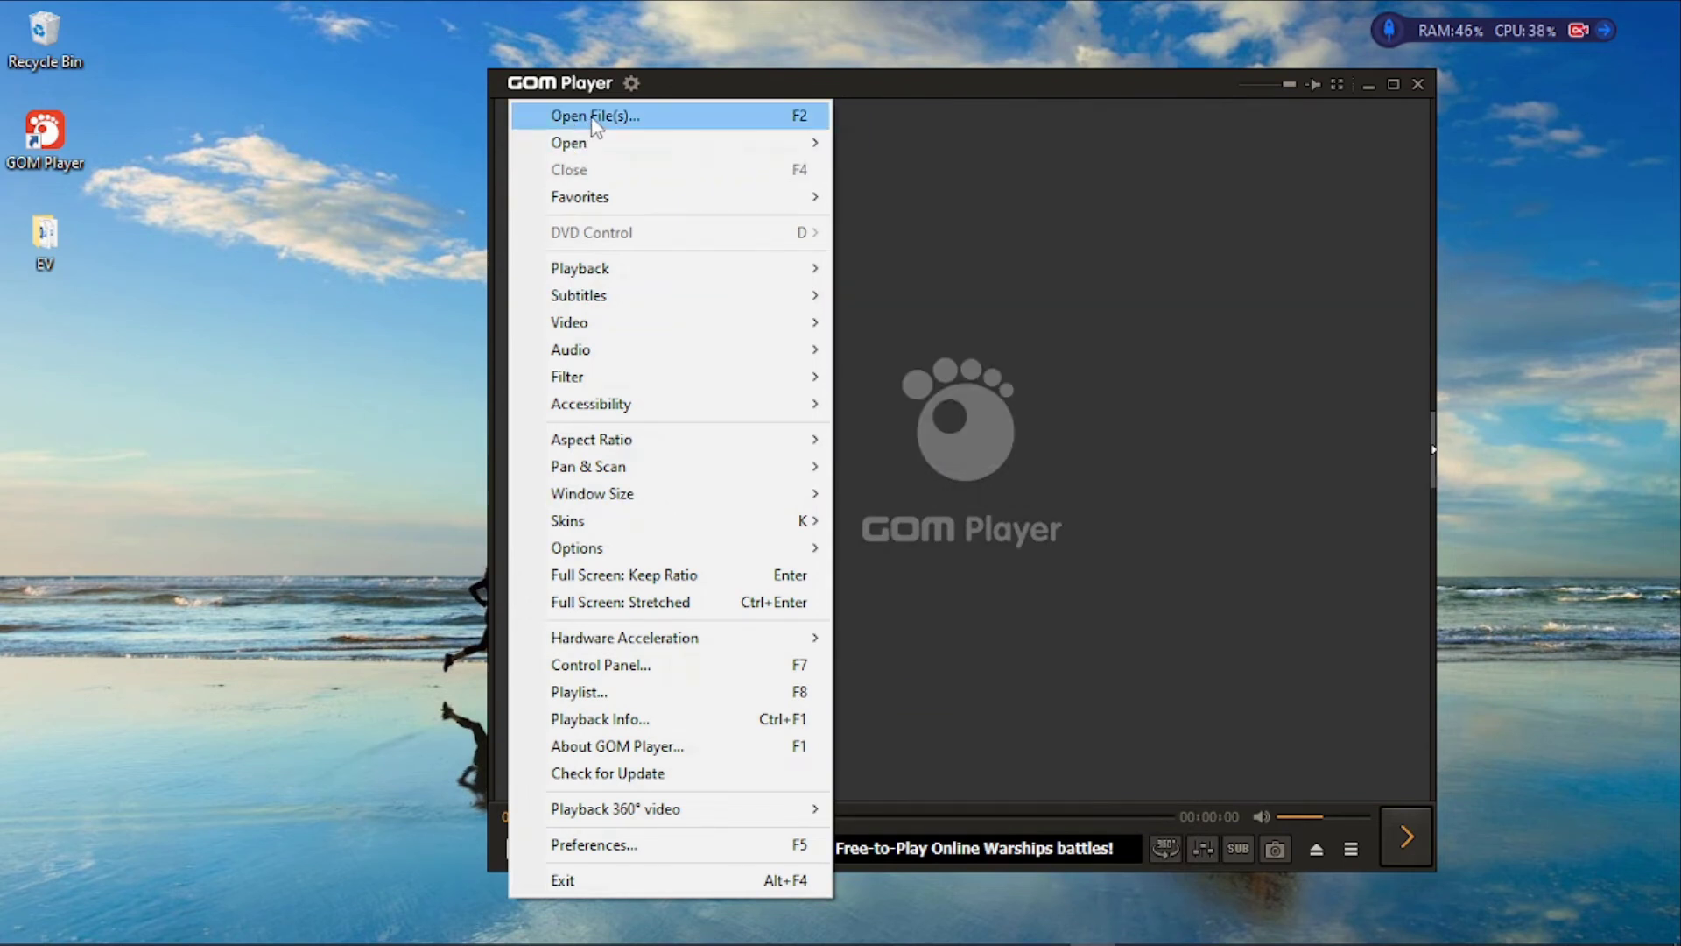
pyautogui.click(621, 114)
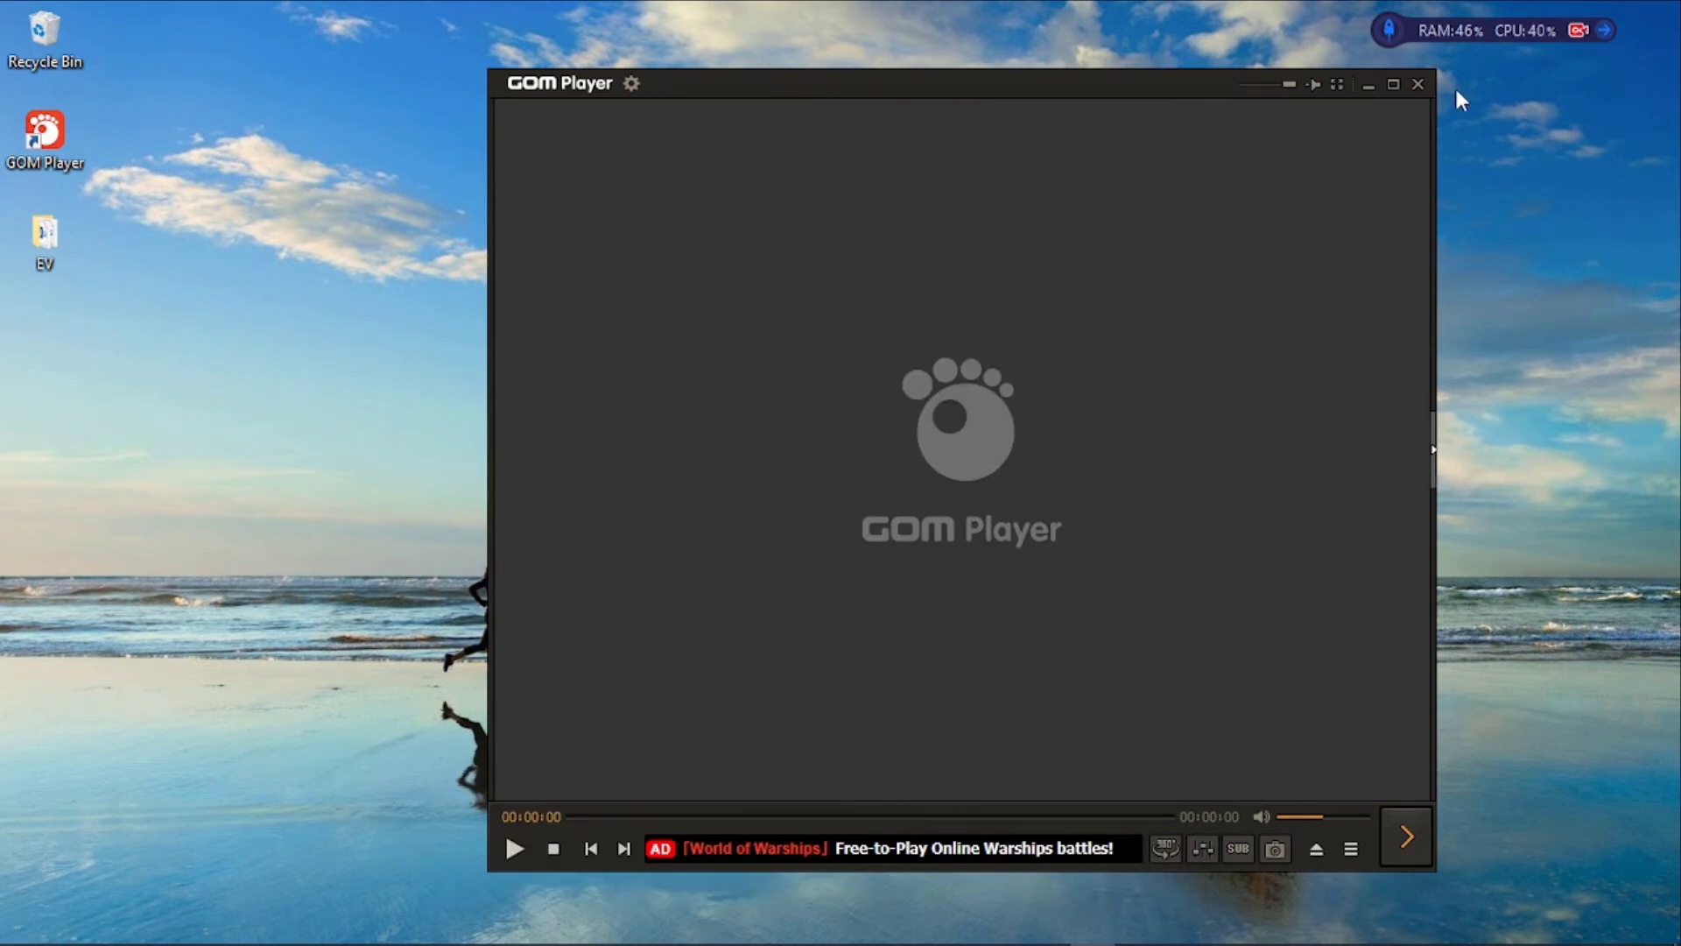
pyautogui.click(1419, 84)
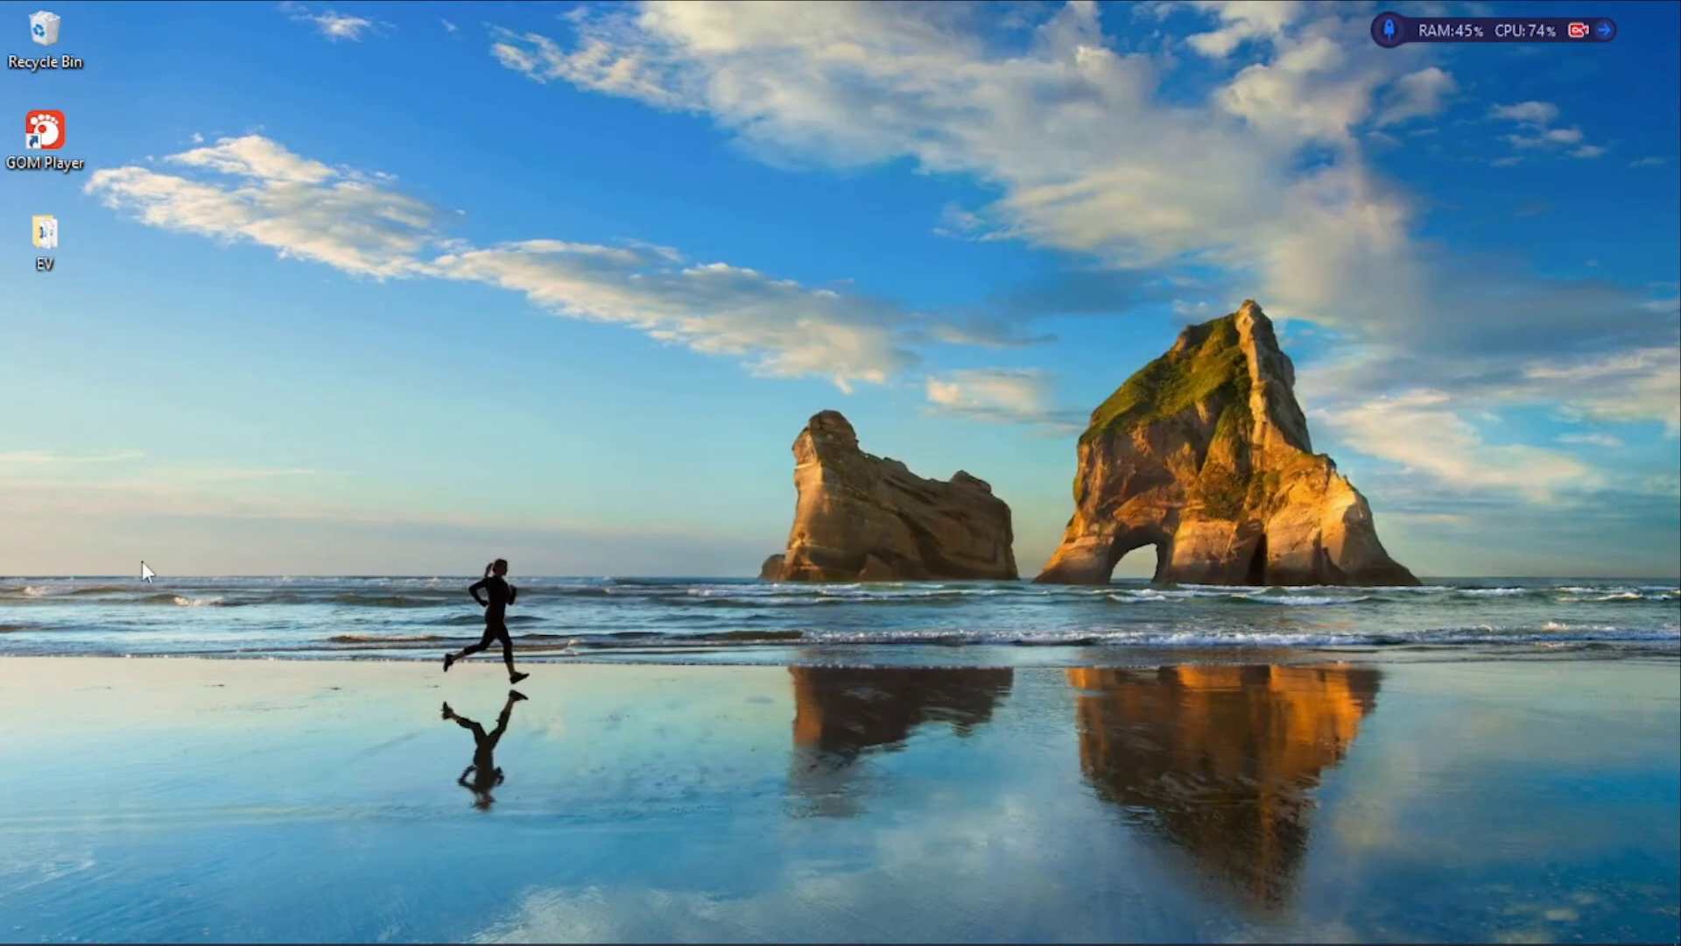
# Step: Search Windows for "FILE EXPLORER", open File Explorer, and go to the Downloads folder
pyautogui.click(21, 927)
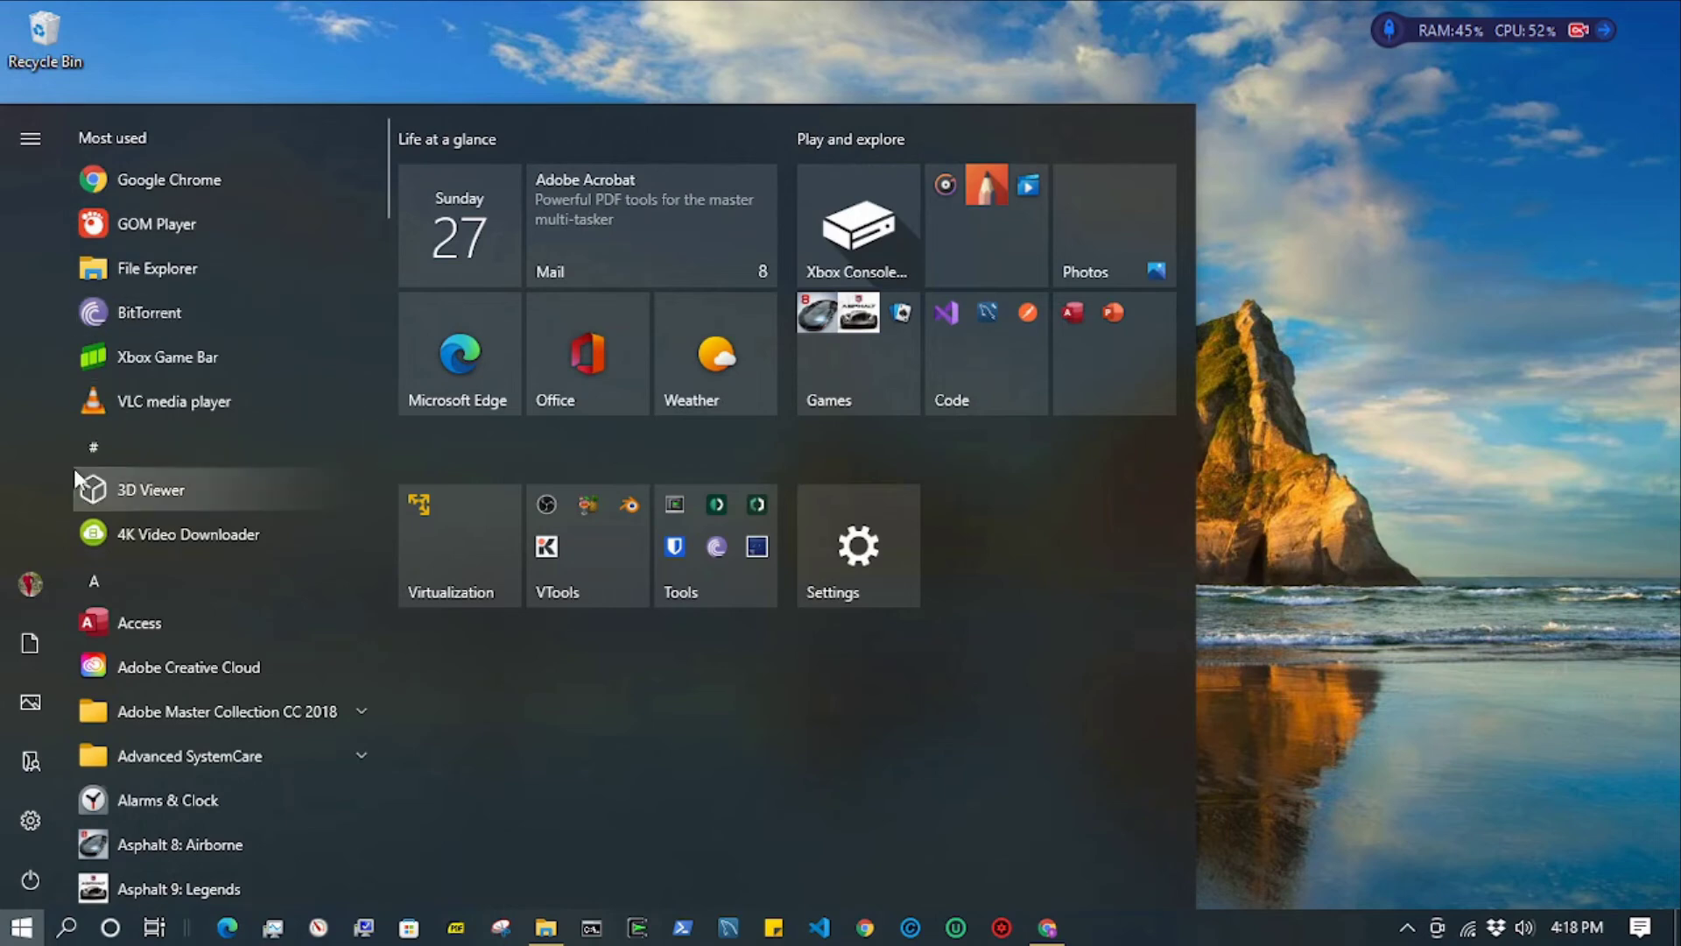
pyautogui.write('FILE EXPLO')
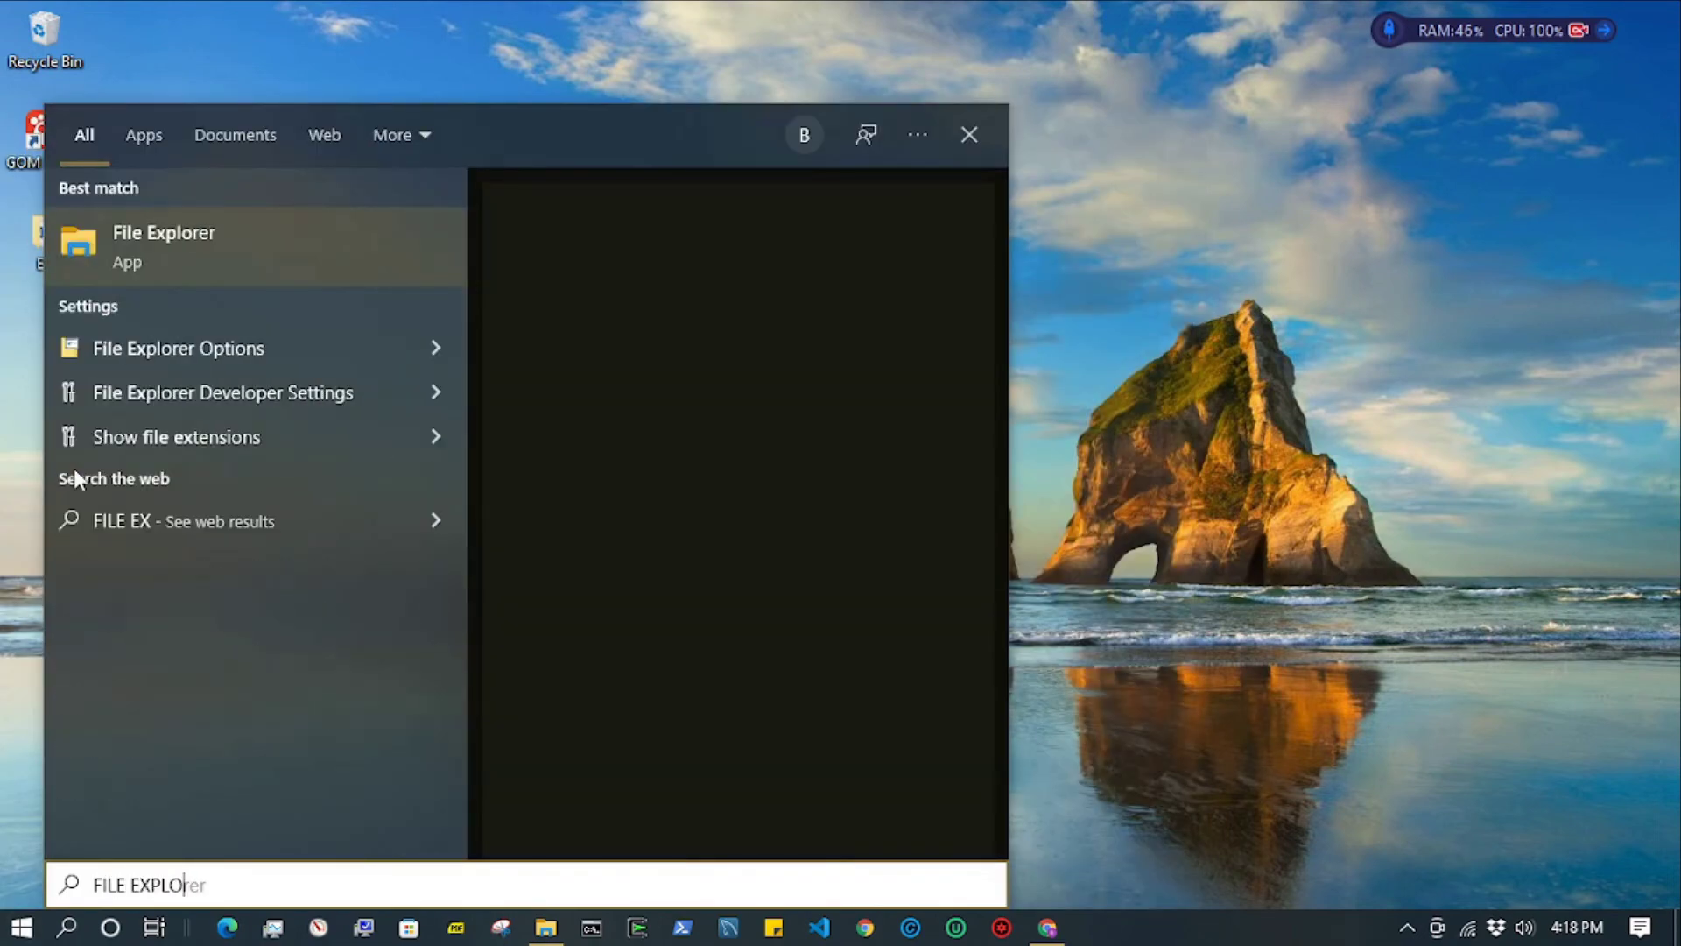
pyautogui.write('RER')
pyautogui.click(171, 249)
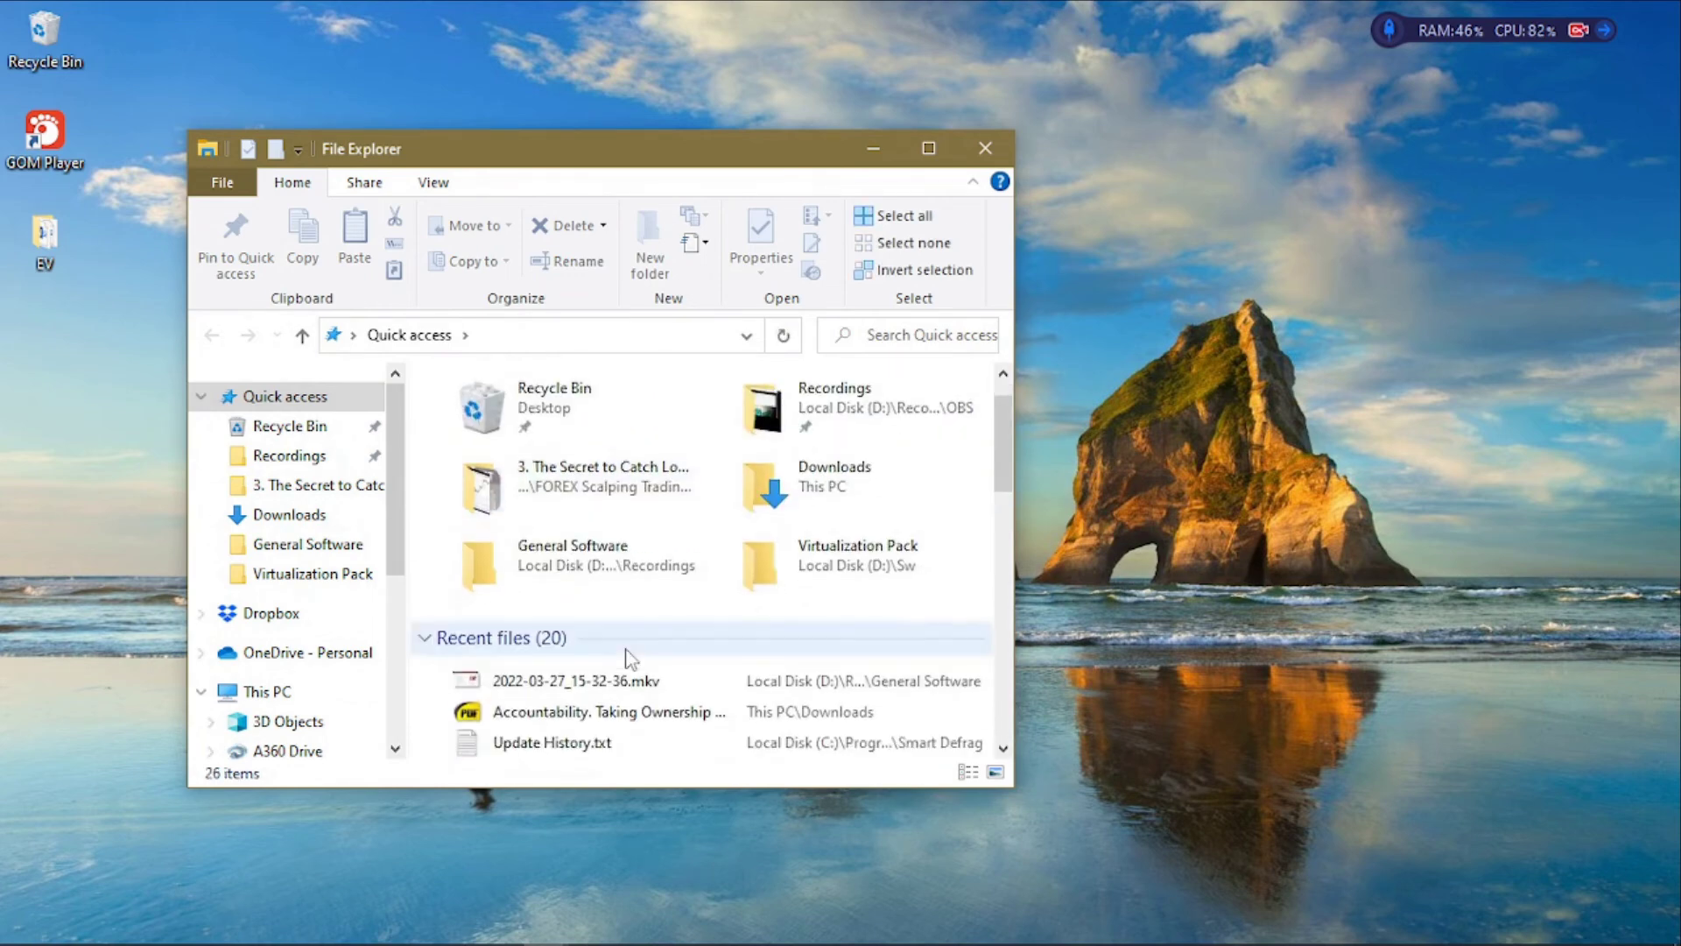
pyautogui.click(302, 524)
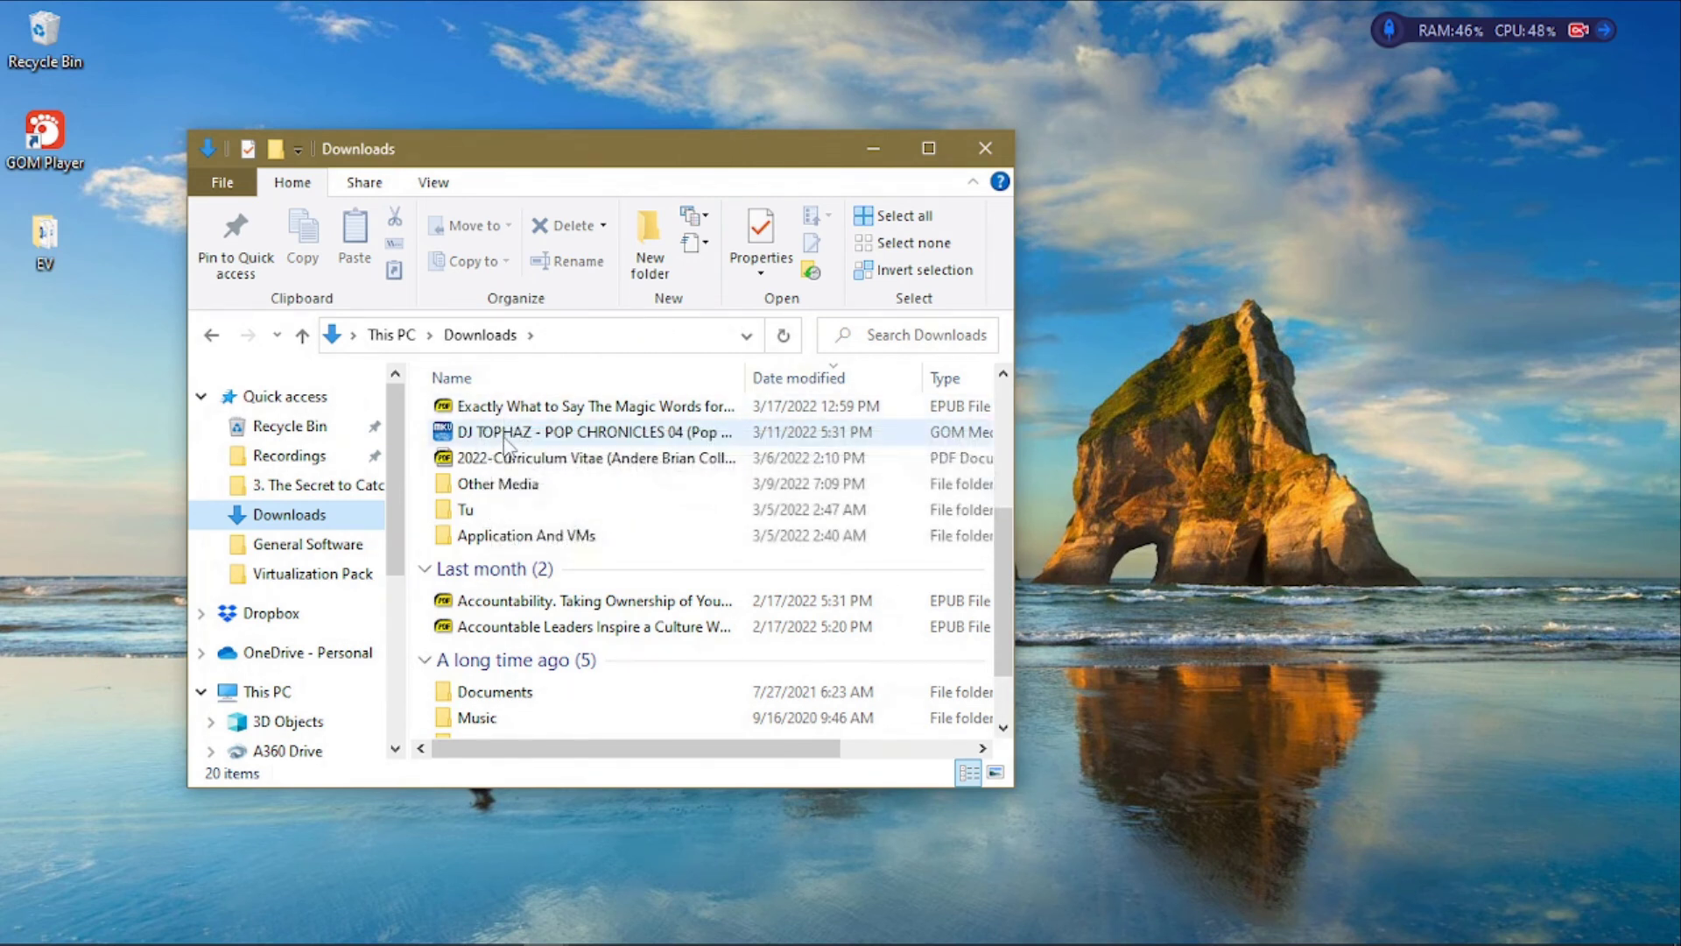
# Step: Play the DJ TOPHAZ - POP CHRONICLES 04 video in GOM Player, mute its sound and minimize the player
pyautogui.click(505, 433)
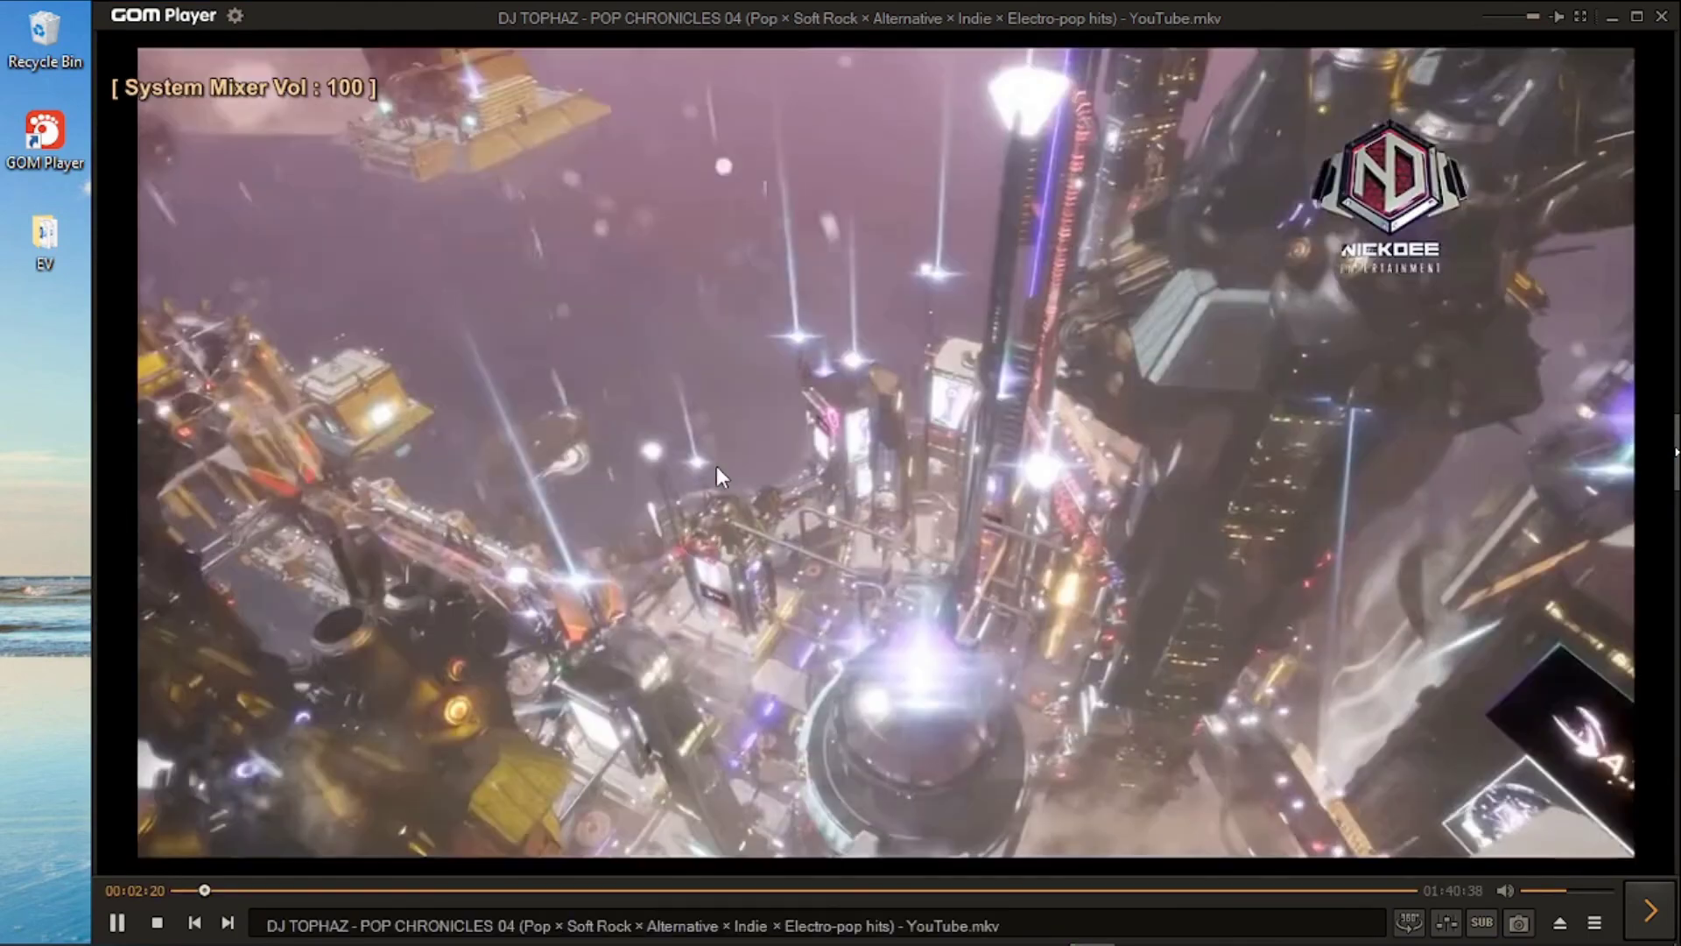
pyautogui.click(1505, 889)
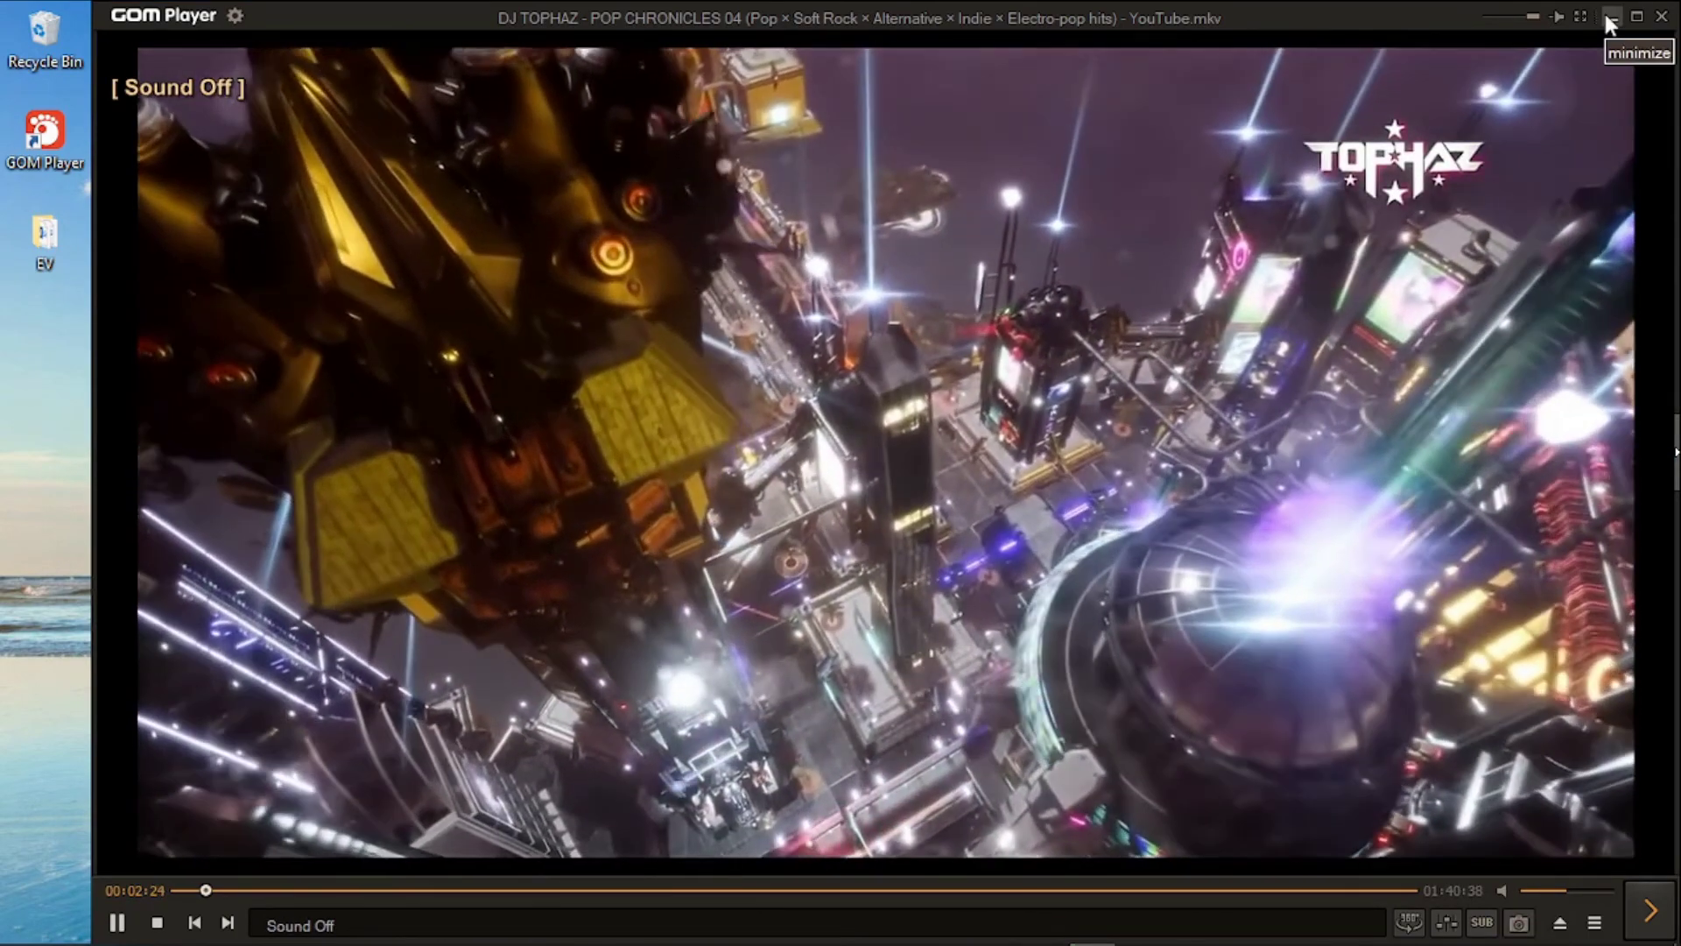
pyautogui.click(1610, 14)
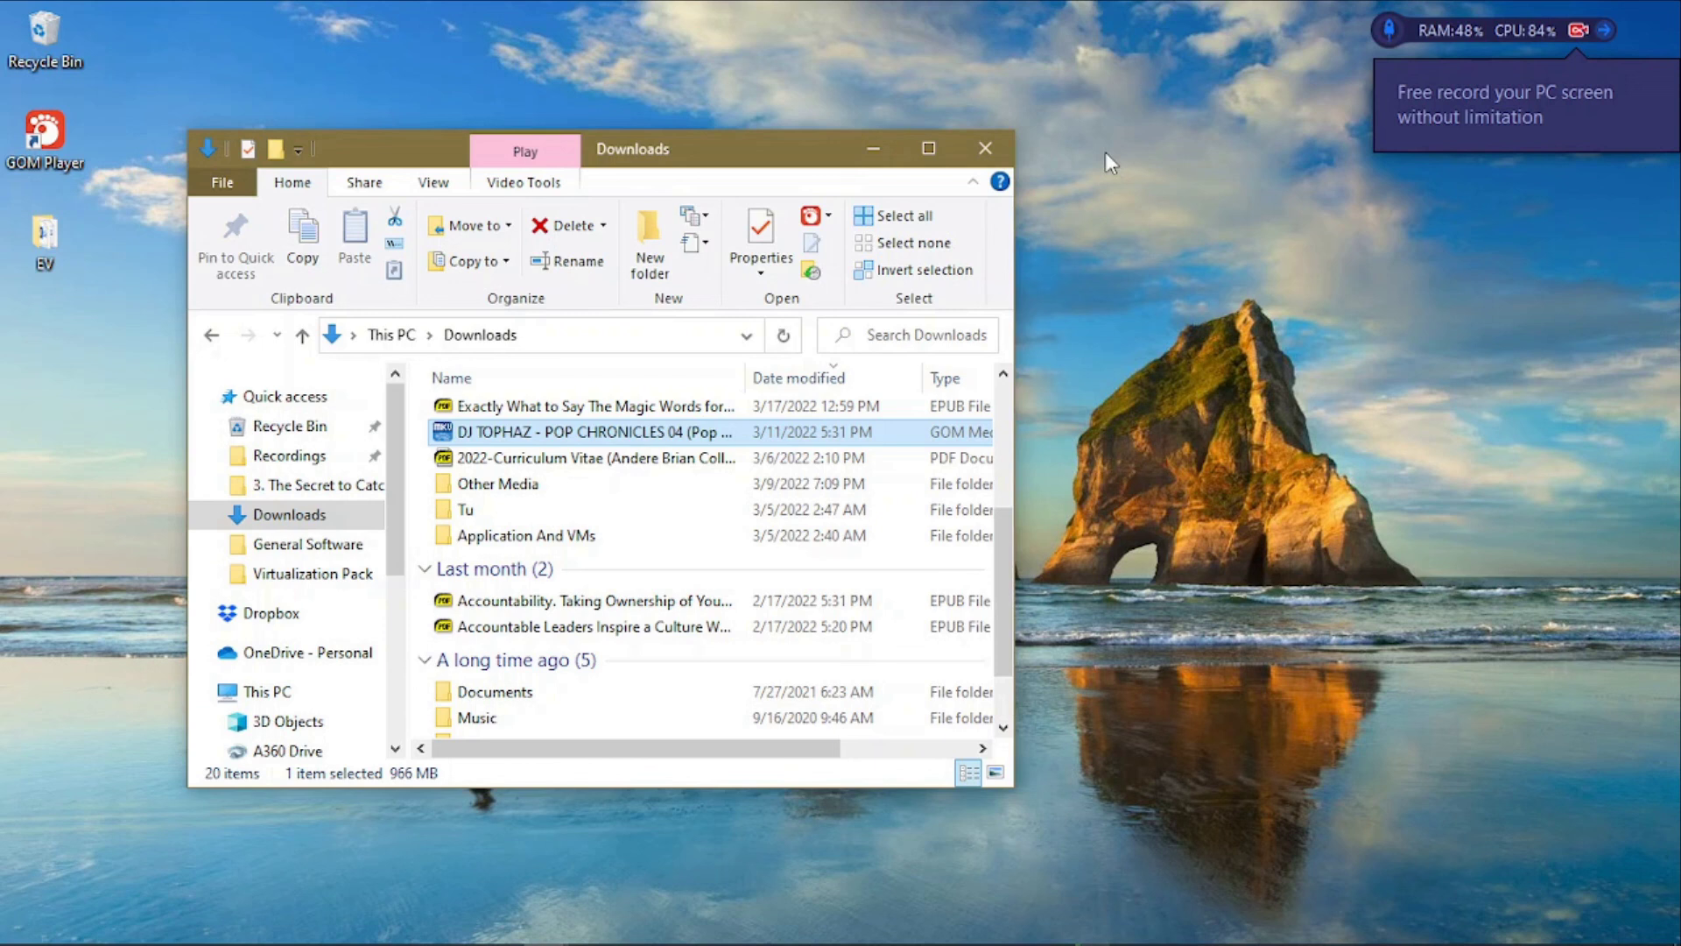